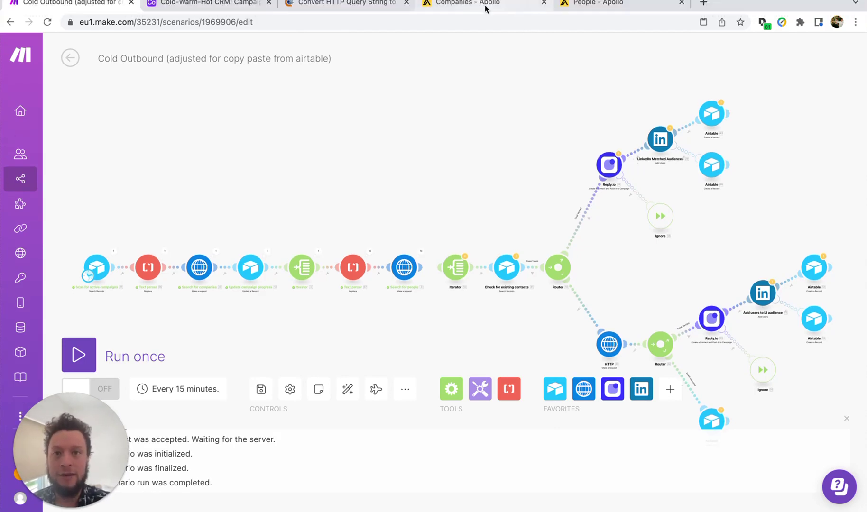
Replace the defence company keyword with ecommerce in the Apollo company search, fixing a typo
{"action": "left_click", "coordinate": [485, 6]}
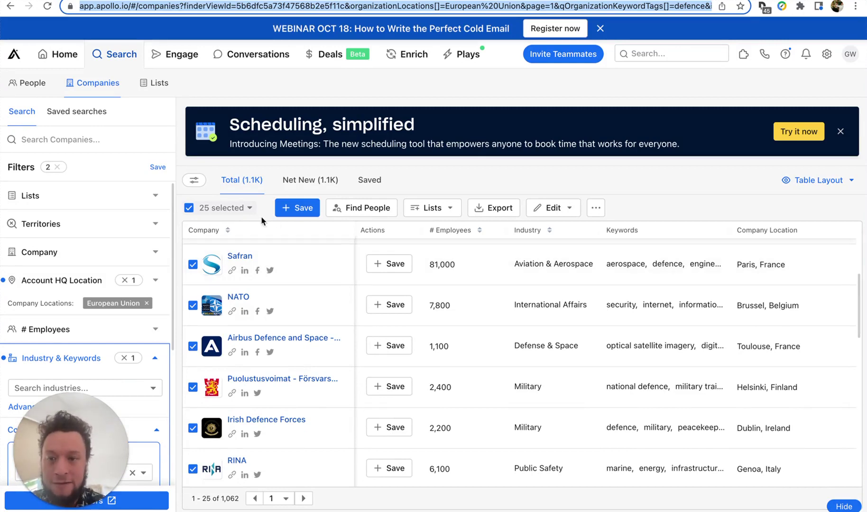
{"action": "scroll", "coordinate": [62, 223], "scroll_direction": "down", "scroll_amount": 1}
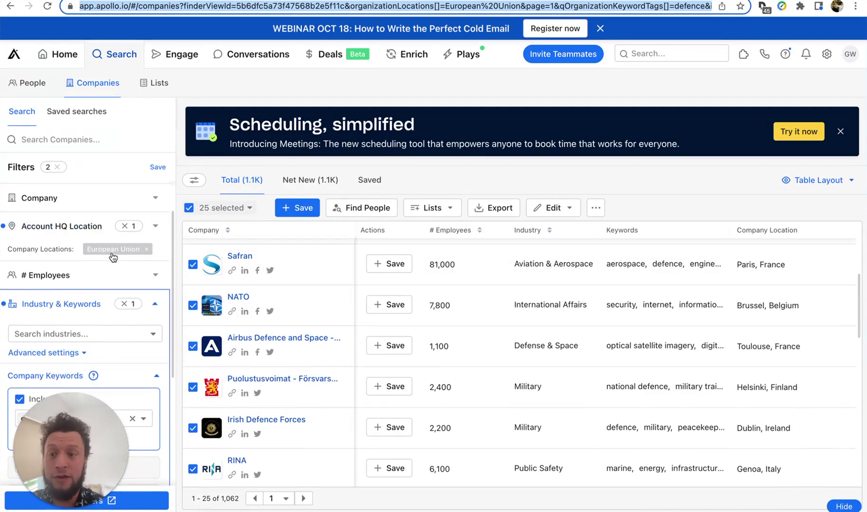
{"action": "scroll", "coordinate": [112, 299], "scroll_direction": "down", "scroll_amount": 2}
{"action": "scroll", "coordinate": [112, 297], "scroll_direction": "up", "scroll_amount": 1}
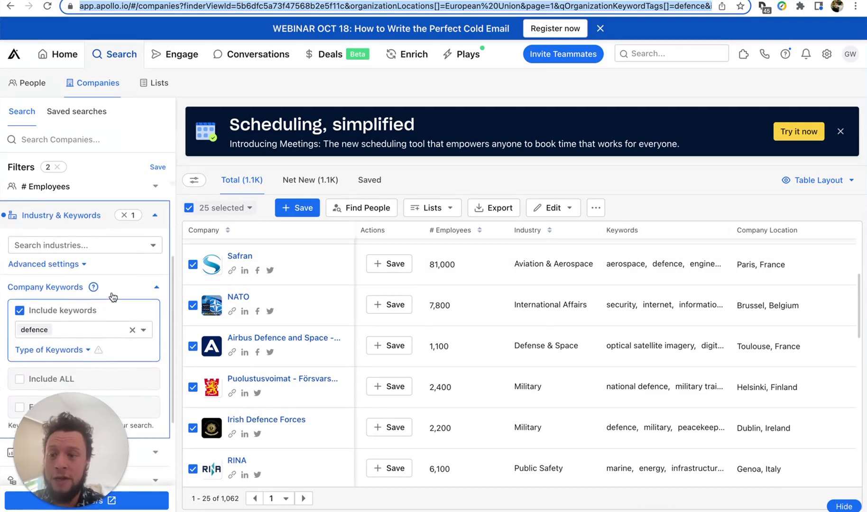
{"action": "left_click", "coordinate": [132, 334]}
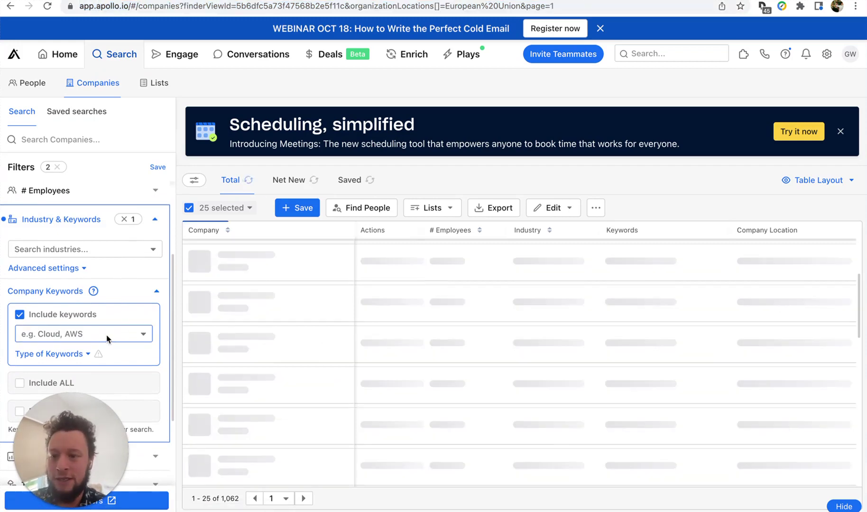
{"action": "left_click", "coordinate": [57, 333]}
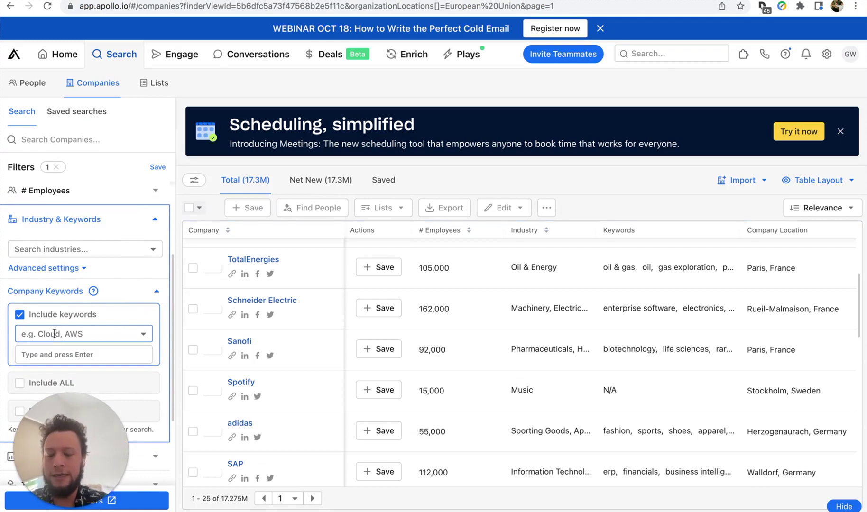
{"action": "type", "text": "ecommercec"}
{"action": "key", "text": "Return"}
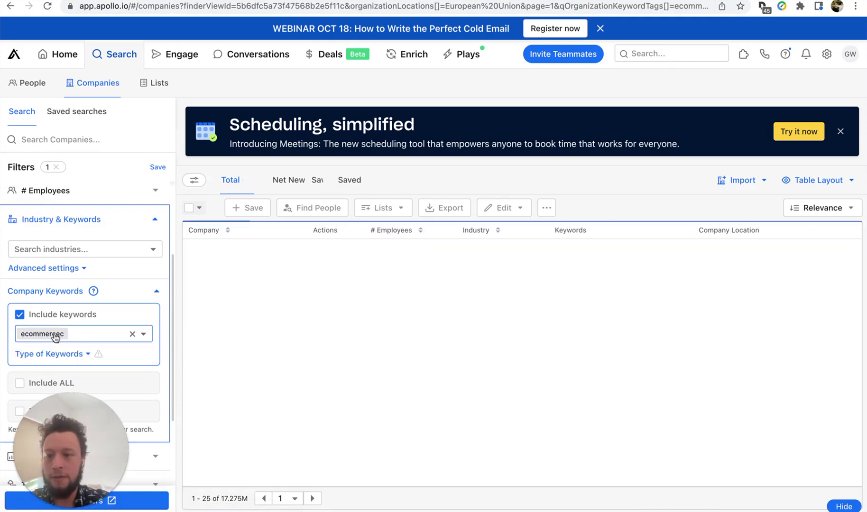
{"action": "left_click", "coordinate": [131, 332]}
{"action": "type", "text": "ecommerce"}
{"action": "key", "text": "Return"}
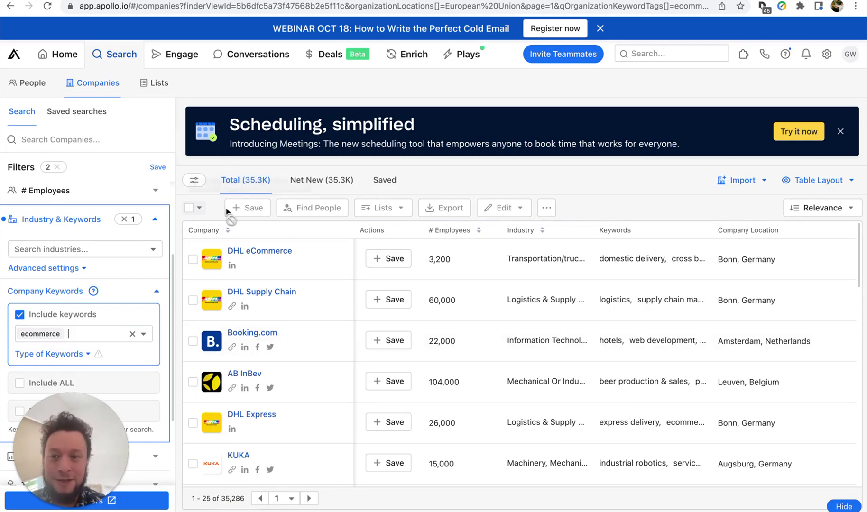
Try bulk-selecting all 100 companies, then dismiss the plan upgrade prompt
{"action": "left_click", "coordinate": [199, 207]}
{"action": "left_click", "coordinate": [201, 235]}
{"action": "left_click", "coordinate": [190, 208]}
{"action": "left_click", "coordinate": [195, 209]}
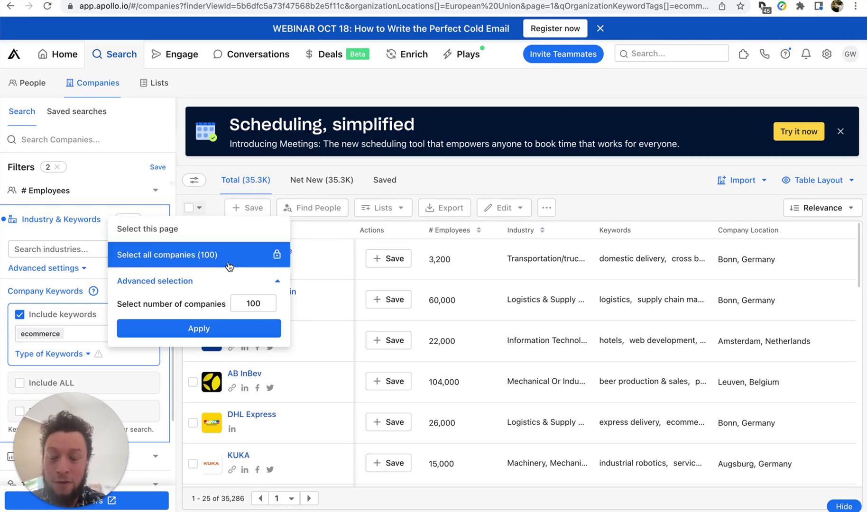
{"action": "left_click", "coordinate": [228, 259]}
{"action": "left_click", "coordinate": [536, 46]}
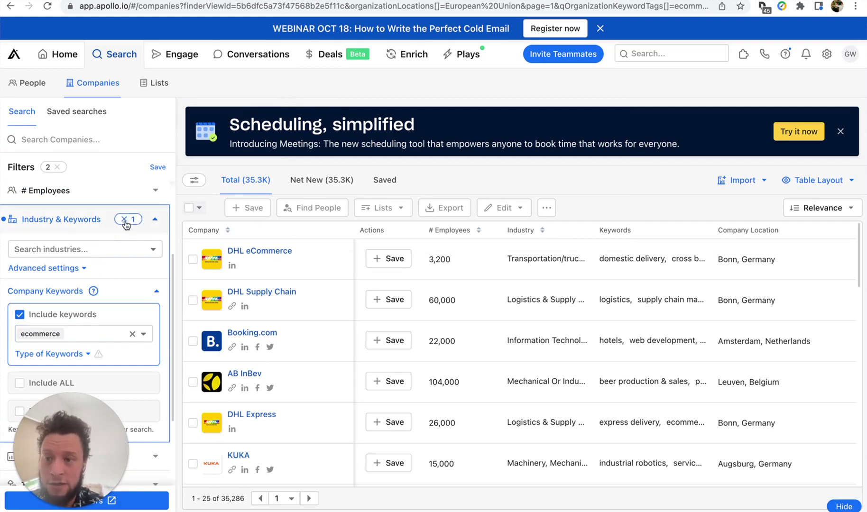
Select the EU ecommerce company search URL in the address bar
{"action": "left_click", "coordinate": [317, 5]}
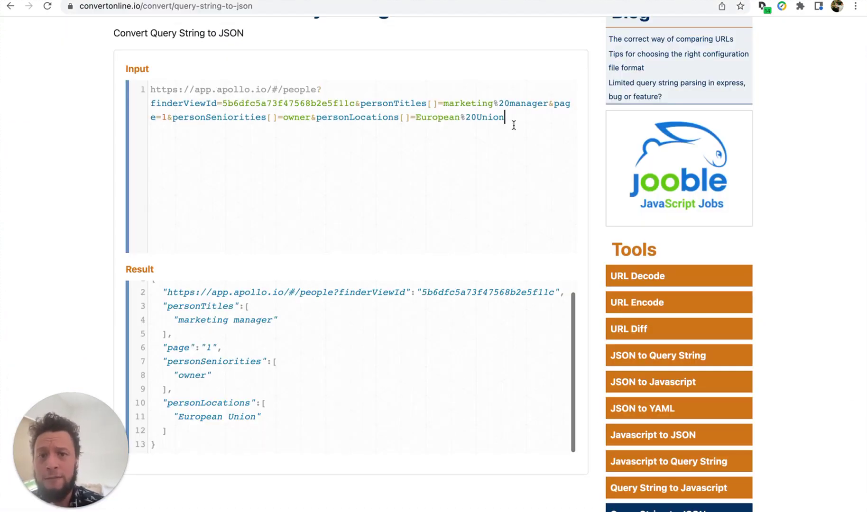
Paste the Apollo companies search URL into the Query String to JSON converter input
{"action": "left_click_drag", "start_coordinate": [510, 121], "coordinate": [137, 90]}
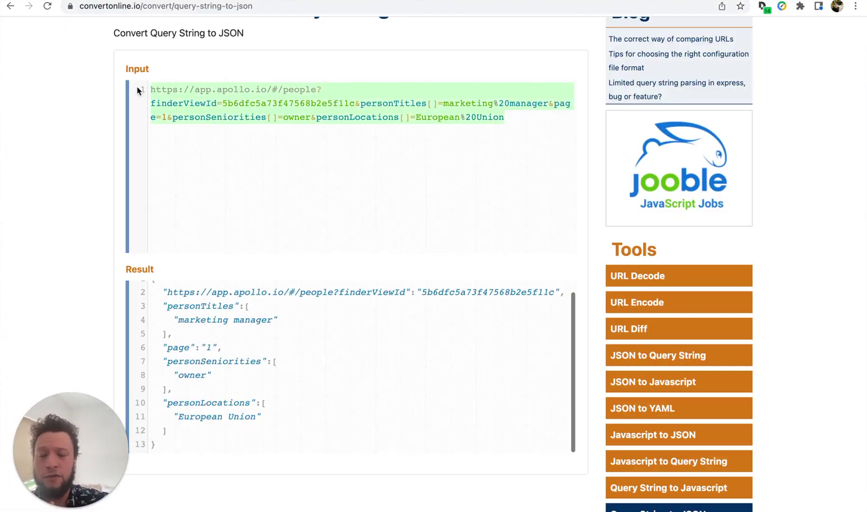
{"action": "type", "text": "https://app.apollo.io/#/companies?finderViewId=5b6dfc5a73f47568b2e5f11c&organizationLocations[]=European%20Union&page=1&qOrganizationKeywordTags[]=ecommerce&includedOrganizationKeywordFields[]=tags&includedOrganizationKeywordFields[]=name"}
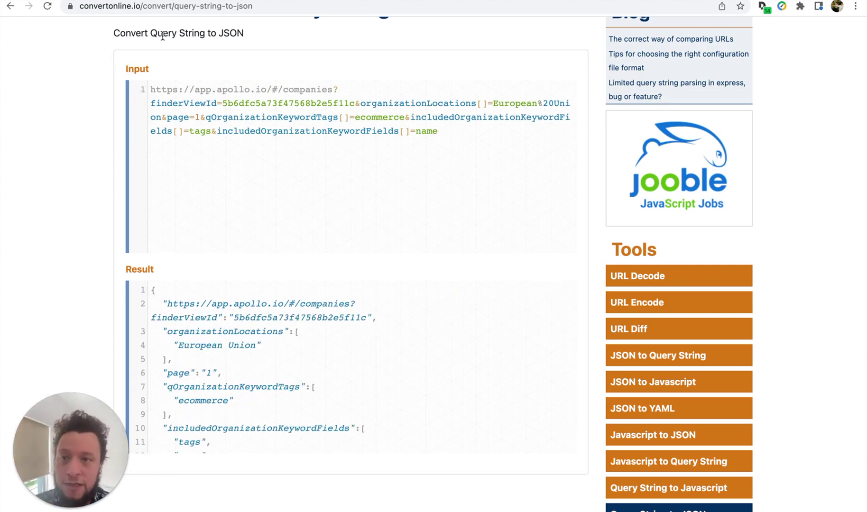
{"action": "left_click", "coordinate": [447, 138]}
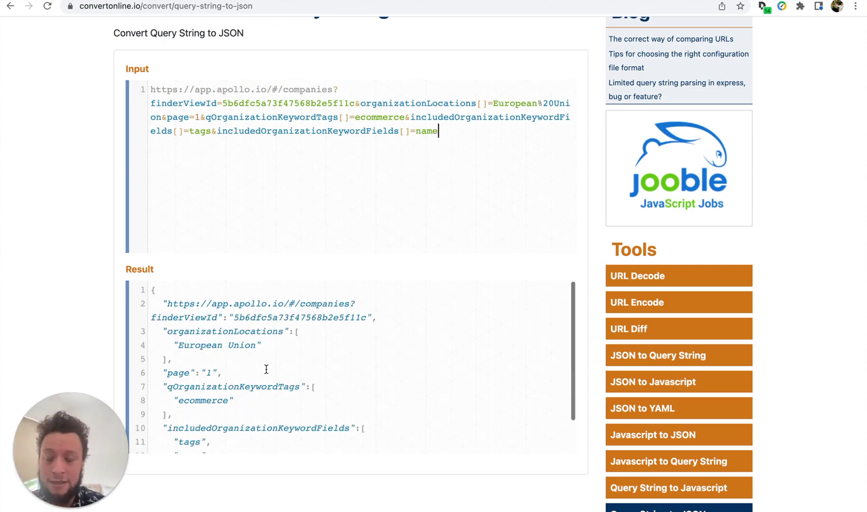
Copy the converted JSON filter lines and pick new cold TEST's Company Search cell in Airtable
{"action": "scroll", "coordinate": [266, 370], "scroll_direction": "down", "scroll_amount": 3}
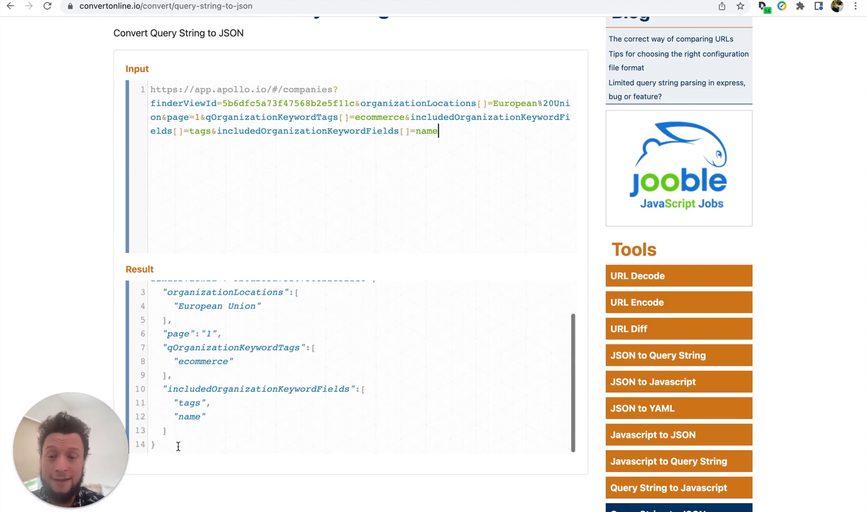
{"action": "left_click_drag", "start_coordinate": [178, 445], "coordinate": [149, 331]}
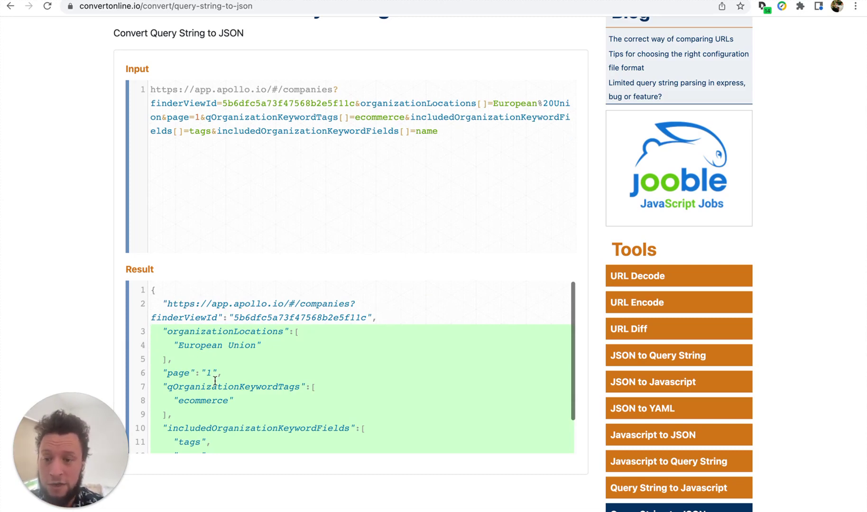
{"action": "scroll", "coordinate": [214, 381], "scroll_direction": "down", "scroll_amount": 2}
{"action": "scroll", "coordinate": [215, 381], "scroll_direction": "up", "scroll_amount": 1}
{"action": "scroll", "coordinate": [213, 393], "scroll_direction": "down", "scroll_amount": 1}
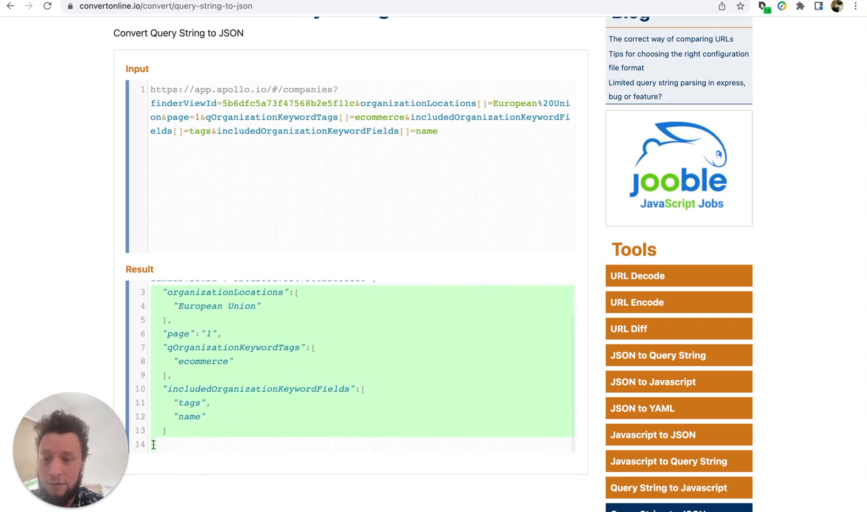
{"action": "scroll", "coordinate": [188, 426], "scroll_direction": "up", "scroll_amount": 2}
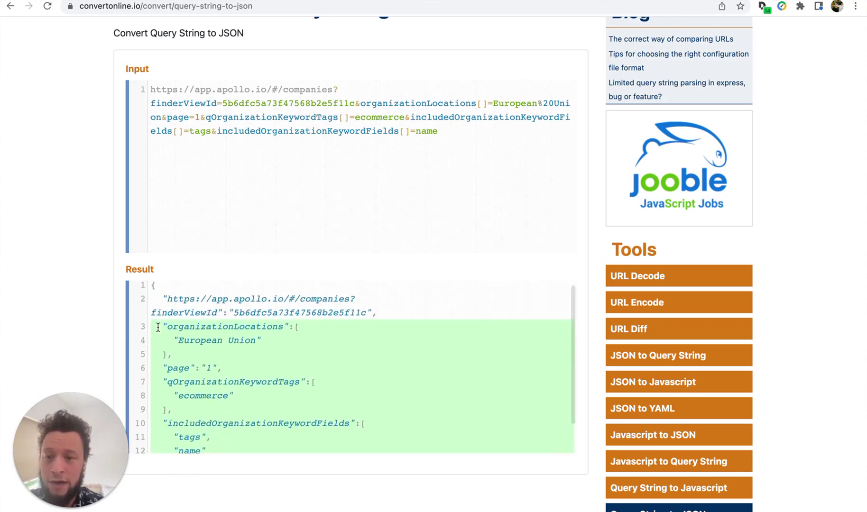
{"action": "key", "text": "ctrl+Tab"}
{"action": "left_click", "coordinate": [564, 256]}
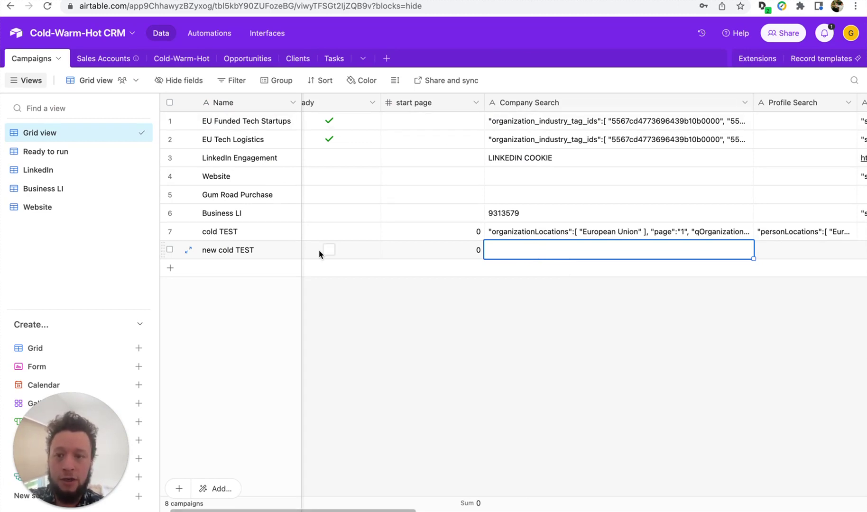
Paste the company filter JSON into new cold TEST's Company Search and delete the "page":"1", line
{"action": "left_click", "coordinate": [189, 249]}
{"action": "scroll", "coordinate": [342, 426], "scroll_direction": "down", "scroll_amount": 1}
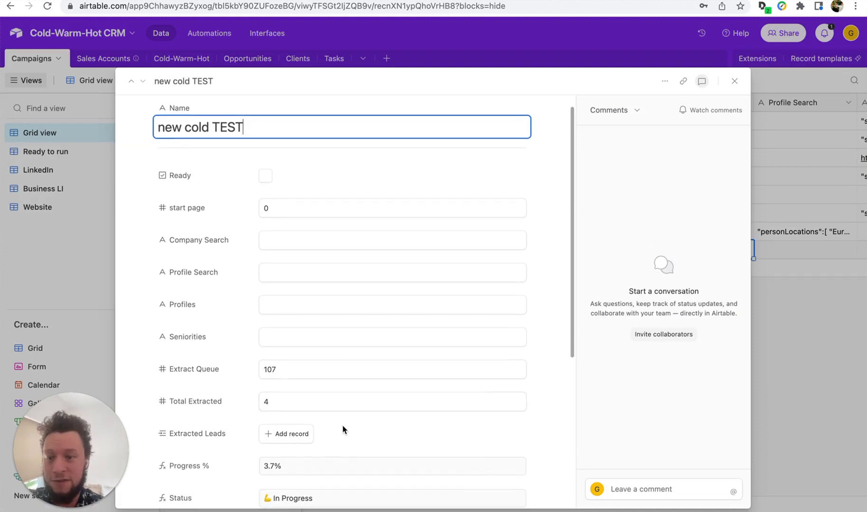
{"action": "left_click", "coordinate": [342, 244]}
{"action": "type", "text": "{   \"organizationLocations\":[     \"European Union\"   ],   \"page\":\"1\",   \"qOrganizationKeywordTags\":[     \"ecommerce\"   ],   \"includedOrganizationKeywordFields\":[     \"tags\",     \"name\"   ] }"}
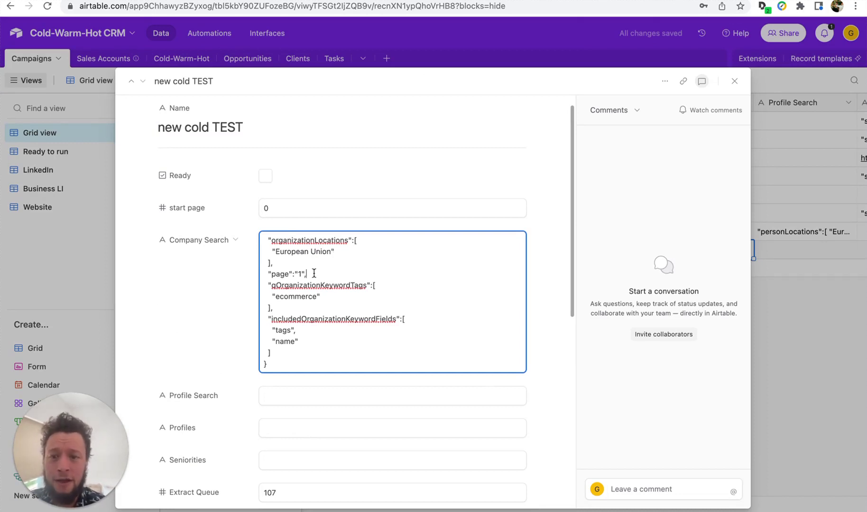
{"action": "left_click_drag", "start_coordinate": [315, 274], "coordinate": [256, 278]}
{"action": "key", "text": "BackSpace"}
{"action": "key", "text": "BackSpace"}
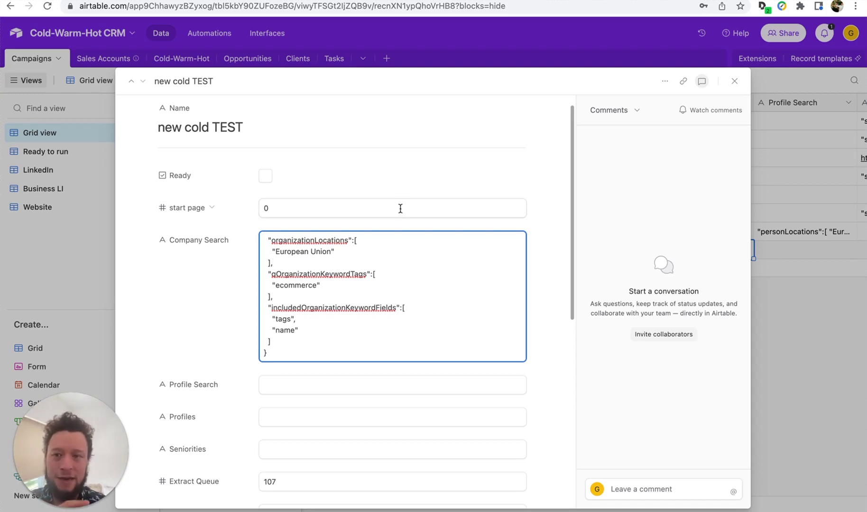
{"action": "left_click", "coordinate": [734, 80]}
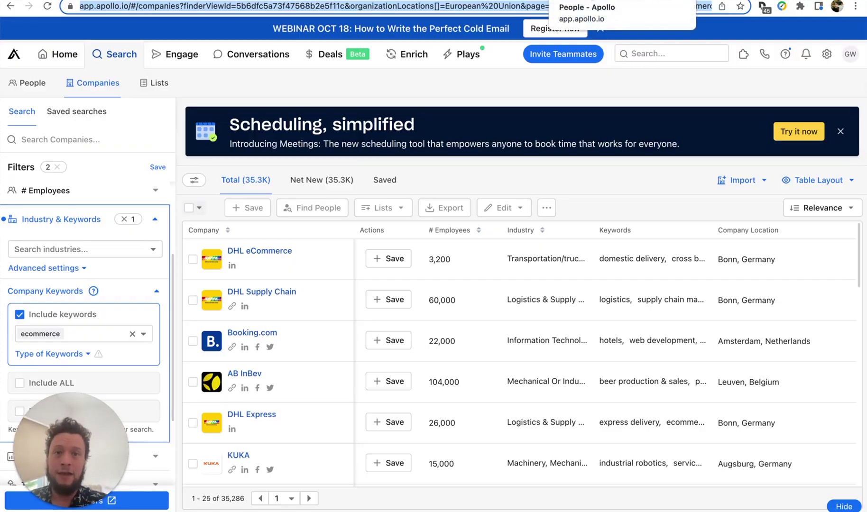
Remove the Owner seniority filter from the EU marketing manager people search
{"action": "left_click", "coordinate": [583, 1]}
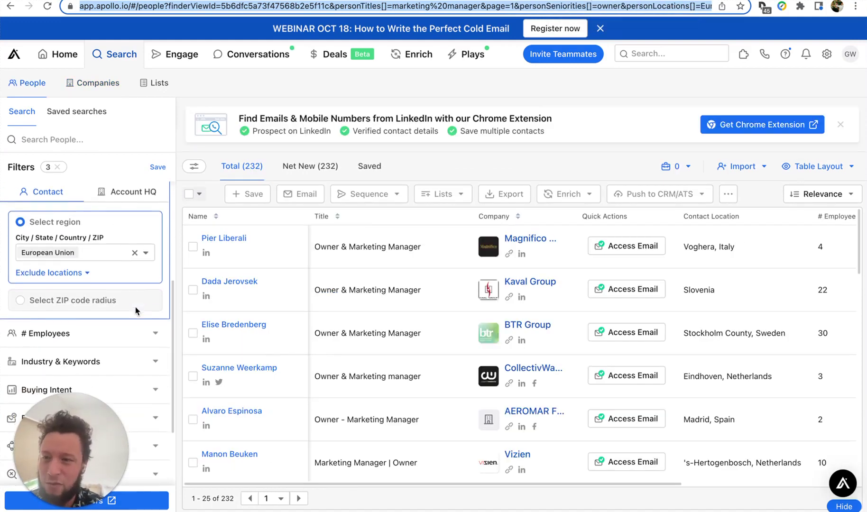
{"action": "scroll", "coordinate": [135, 311], "scroll_direction": "up", "scroll_amount": 1}
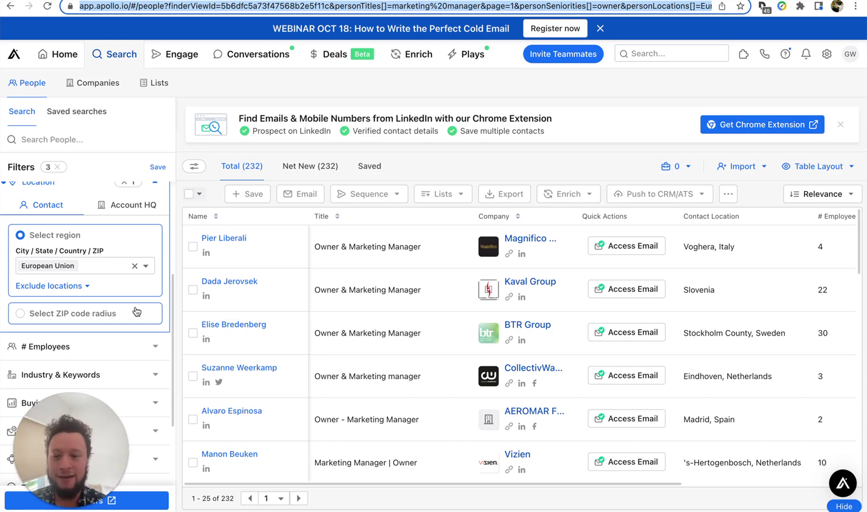
{"action": "scroll", "coordinate": [119, 331], "scroll_direction": "up", "scroll_amount": 3}
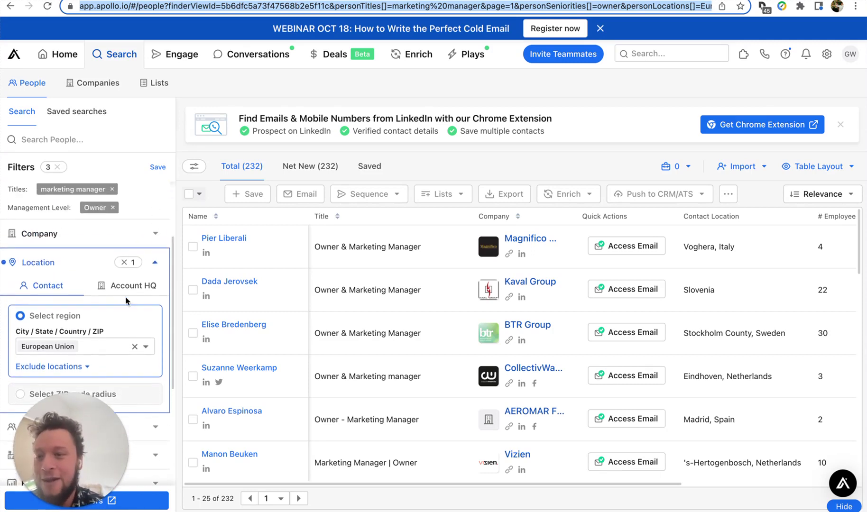
{"action": "scroll", "coordinate": [75, 341], "scroll_direction": "up", "scroll_amount": 2}
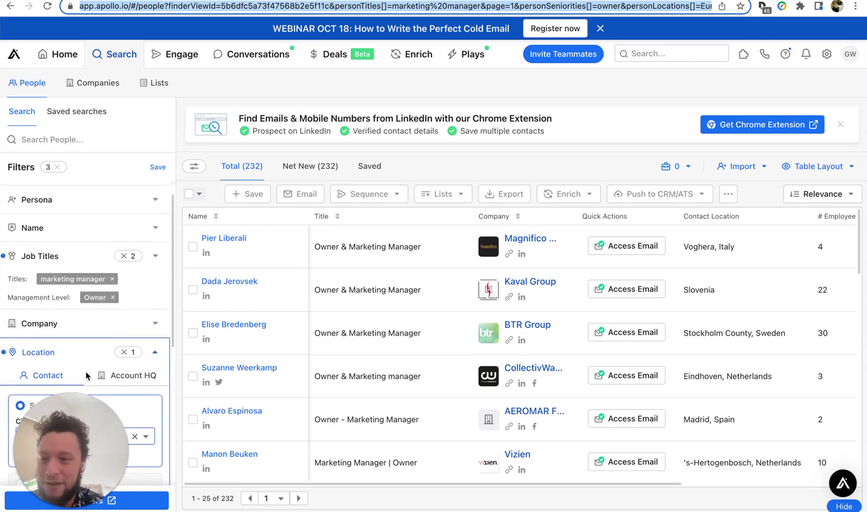
{"action": "left_click", "coordinate": [112, 300]}
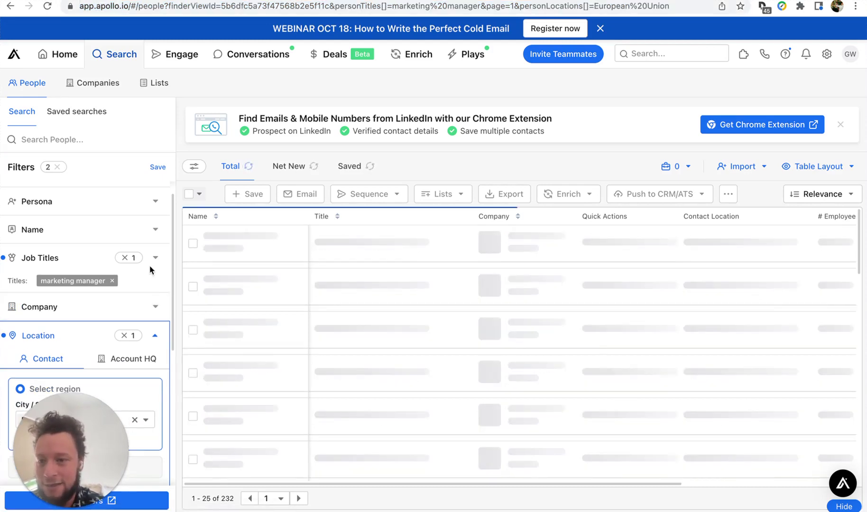
Limit the people search to the Head management level and select its URL
{"action": "left_click", "coordinate": [156, 260]}
{"action": "left_click", "coordinate": [105, 313]}
{"action": "scroll", "coordinate": [104, 339], "scroll_direction": "down", "scroll_amount": 1}
{"action": "left_click", "coordinate": [21, 352]}
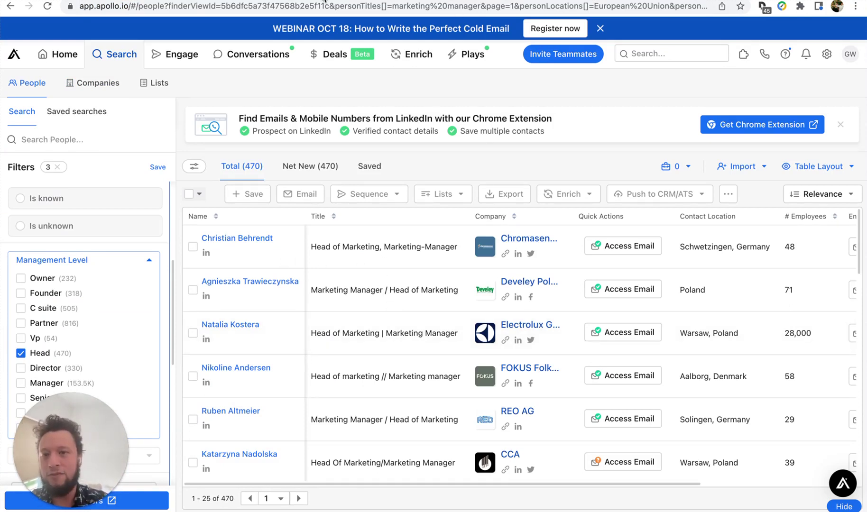
{"action": "left_click", "coordinate": [336, 5]}
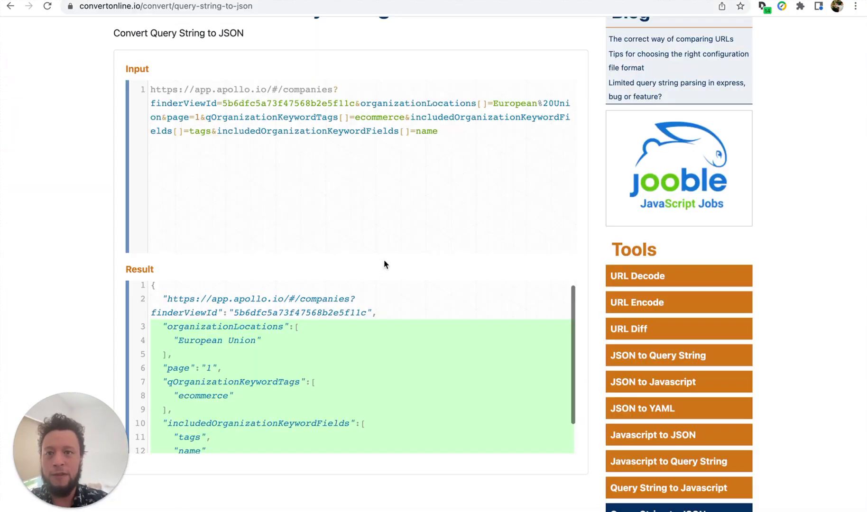
Convert the Head-level people search URL to JSON and take its filter lines back to Airtable
{"action": "left_click_drag", "start_coordinate": [476, 195], "coordinate": [116, 71]}
{"action": "type", "text": "https://app.apollo.io/#/people?finderViewId=5b6dfc5a73f47568b2e5f11c&personTitles[]=marketing%20manager&page=1&personLocations[]=European%20Union&personSeniorities[]=head"}
{"action": "scroll", "coordinate": [183, 435], "scroll_direction": "down", "scroll_amount": 1}
{"action": "left_click_drag", "start_coordinate": [166, 446], "coordinate": [152, 310]}
{"action": "key", "text": "ctrl+c"}
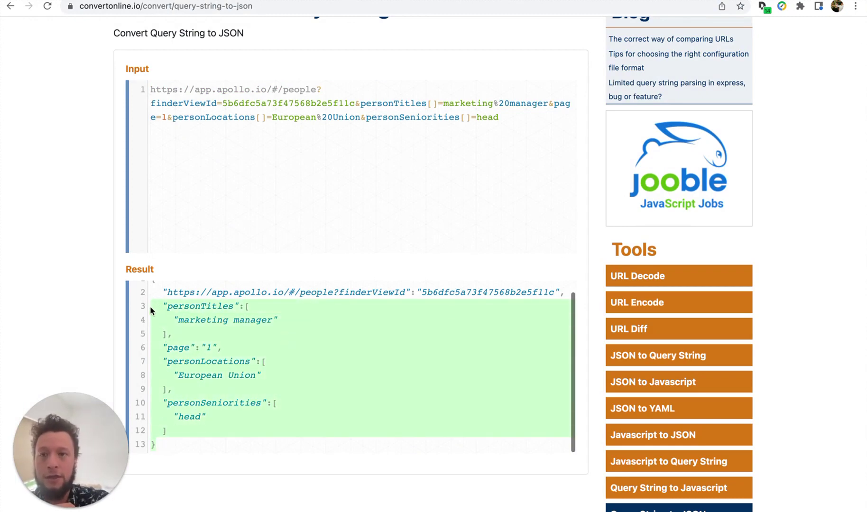
{"action": "key", "text": "ctrl+Tab"}
Paste the people filter JSON into new cold TEST's Profile Search and delete the "page":"1", line
{"action": "left_click", "coordinate": [189, 250]}
{"action": "scroll", "coordinate": [419, 385], "scroll_direction": "down", "scroll_amount": 1}
{"action": "left_click", "coordinate": [416, 372]}
{"action": "key", "text": "ctrl+v"}
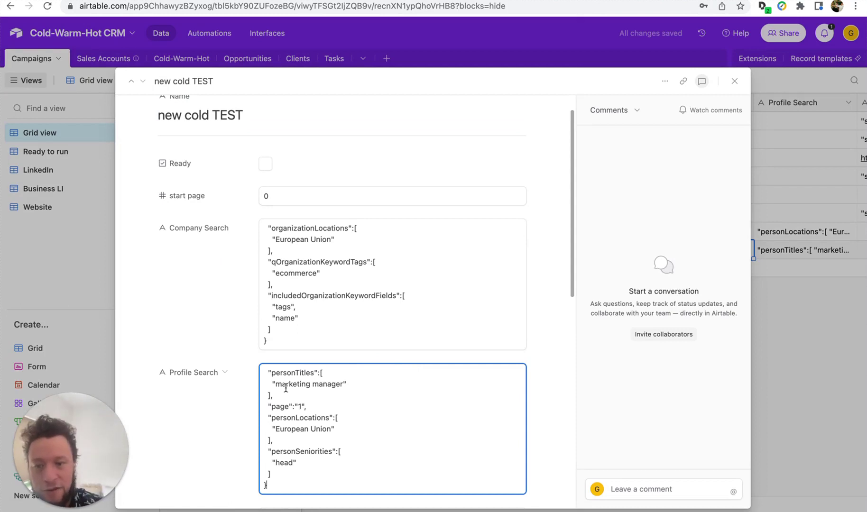
{"action": "left_click_drag", "start_coordinate": [308, 406], "coordinate": [295, 406]}
{"action": "left_click", "coordinate": [265, 407]}
{"action": "left_click_drag", "start_coordinate": [331, 404], "coordinate": [265, 407]}
{"action": "key", "text": "BackSpace"}
Close the record and tick Ready for new cold TEST
{"action": "scroll", "coordinate": [310, 447], "scroll_direction": "down", "scroll_amount": 5}
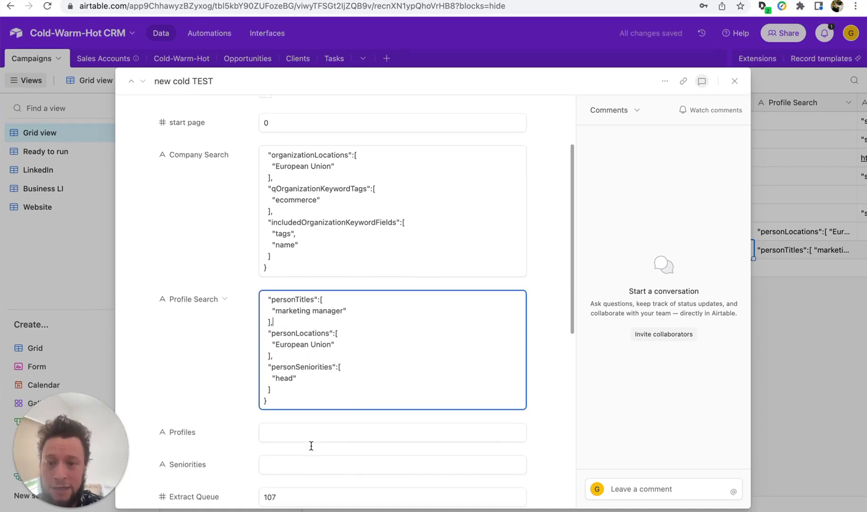
{"action": "scroll", "coordinate": [311, 445], "scroll_direction": "up", "scroll_amount": 10}
{"action": "key", "text": "Escape"}
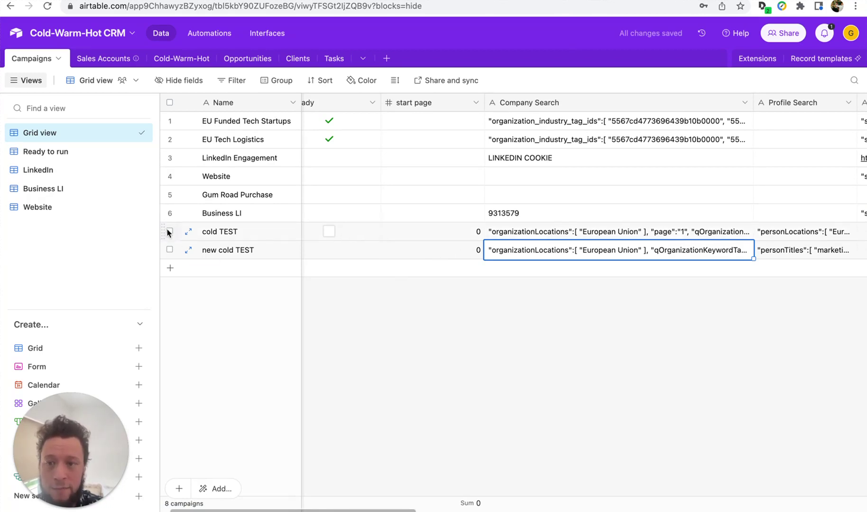
{"action": "left_click", "coordinate": [329, 250]}
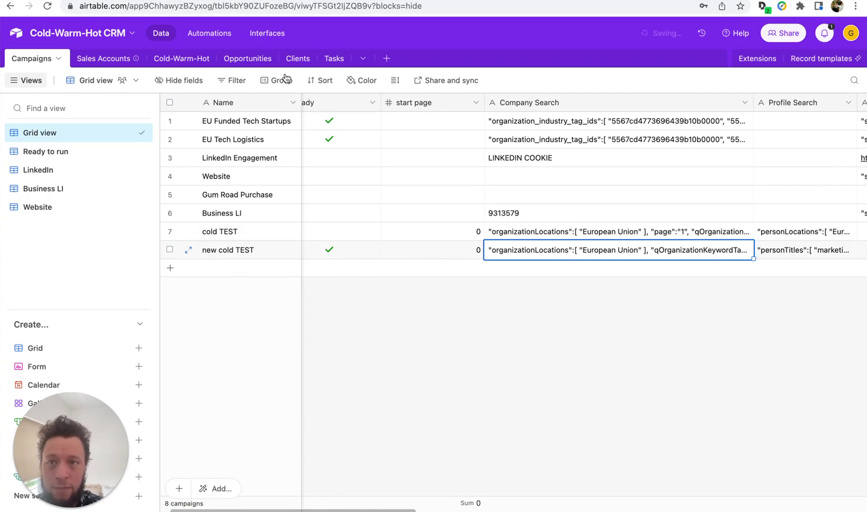
Run the Cold Outbound scenario once in Make
{"action": "key", "text": "ctrl+Tab"}
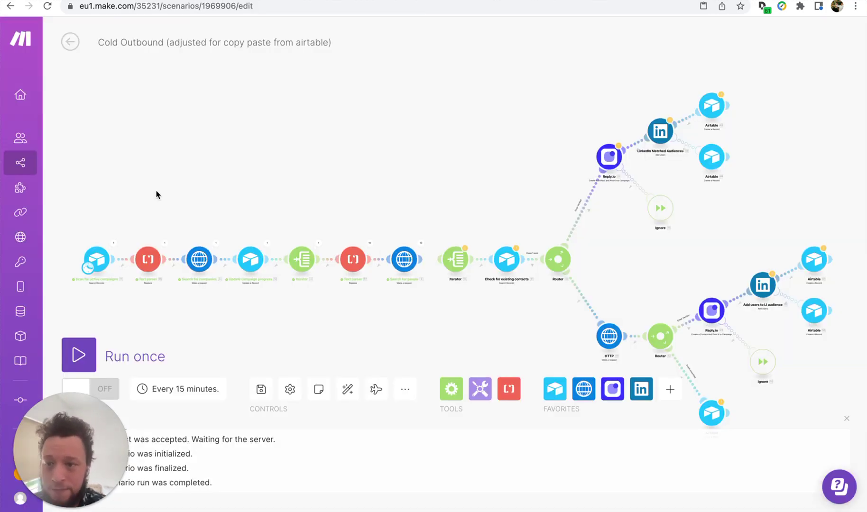
{"action": "left_click", "coordinate": [79, 355]}
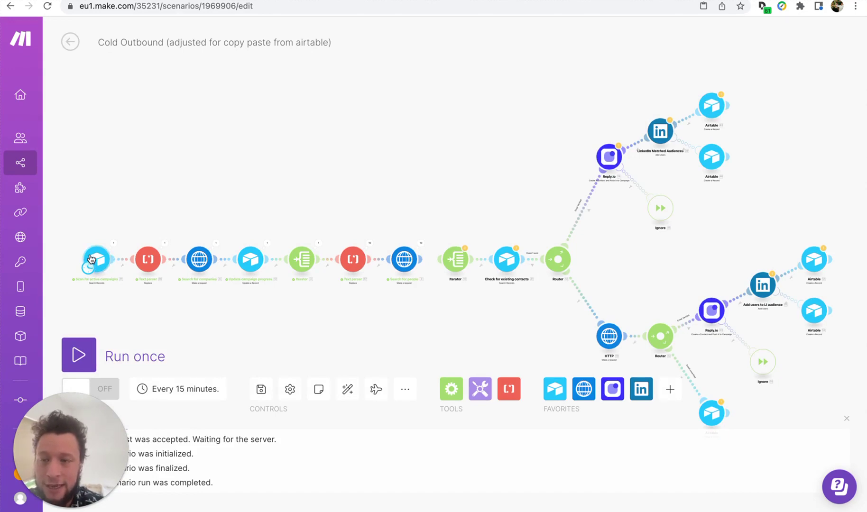
Check new cold TEST's start page, Extract Queue and Total Extracted columns in Airtable
{"action": "key", "text": "ctrl+Tab"}
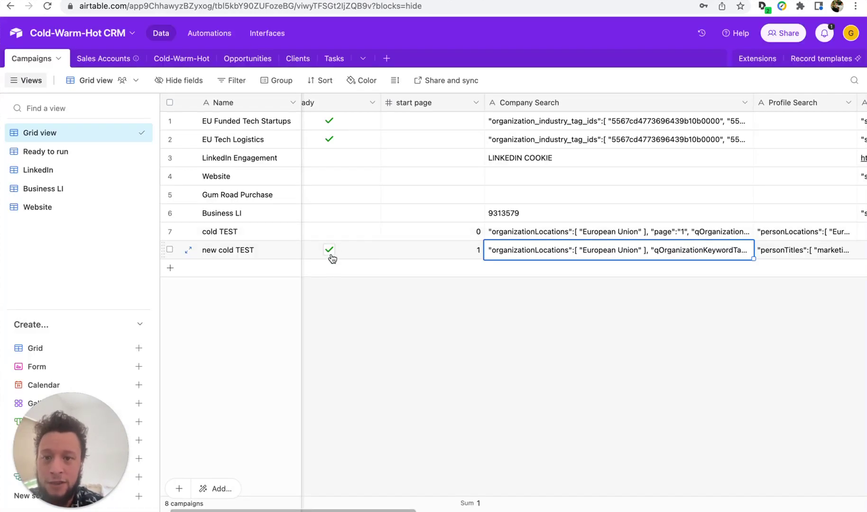
{"action": "scroll", "coordinate": [474, 248], "scroll_direction": "right", "scroll_amount": 10}
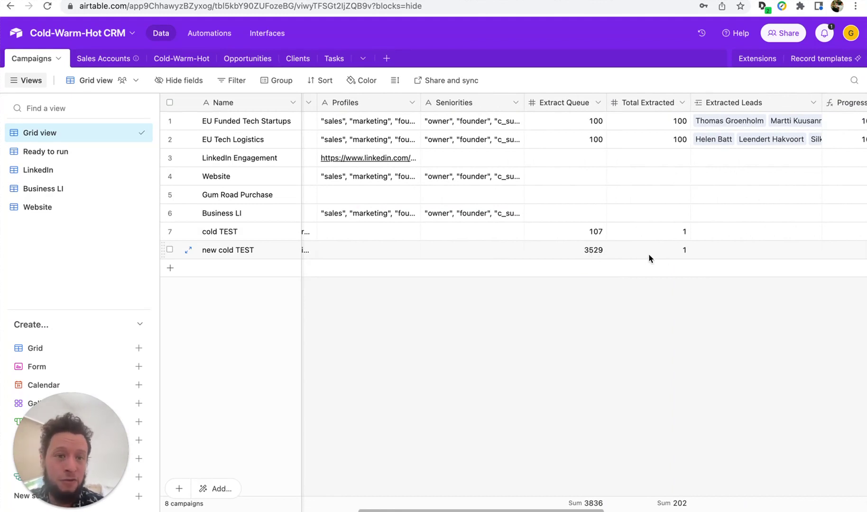
{"action": "scroll", "coordinate": [649, 259], "scroll_direction": "left", "scroll_amount": 10}
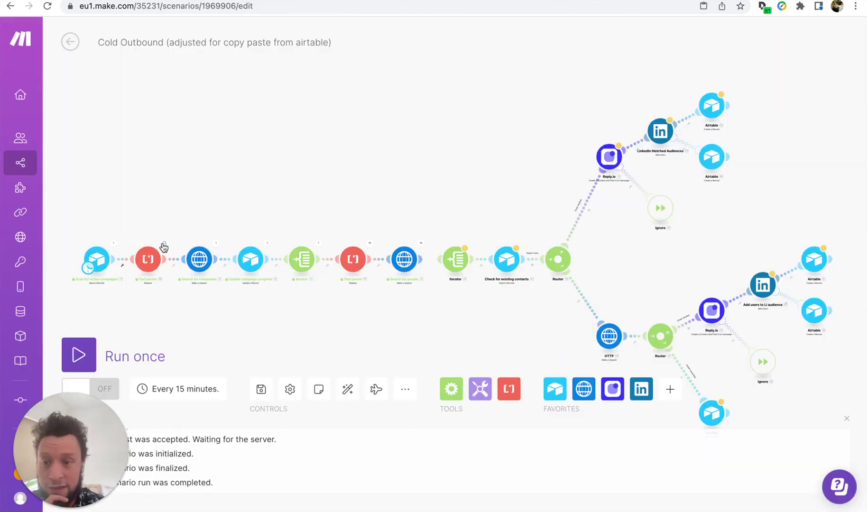
{"action": "left_click", "coordinate": [163, 244]}
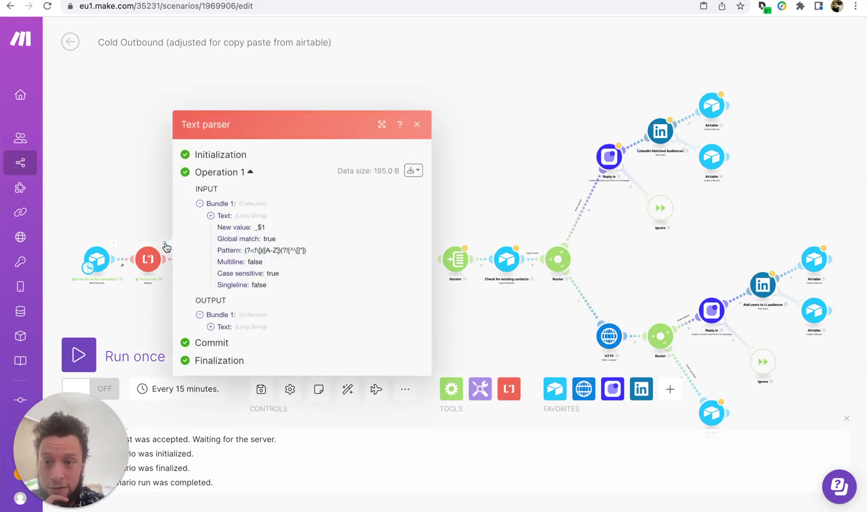
{"action": "left_click", "coordinate": [238, 328]}
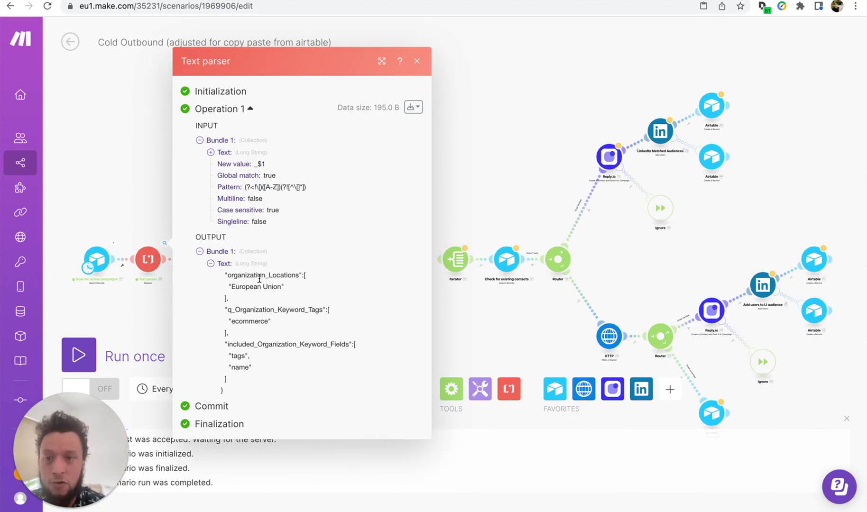
{"action": "left_click", "coordinate": [417, 62]}
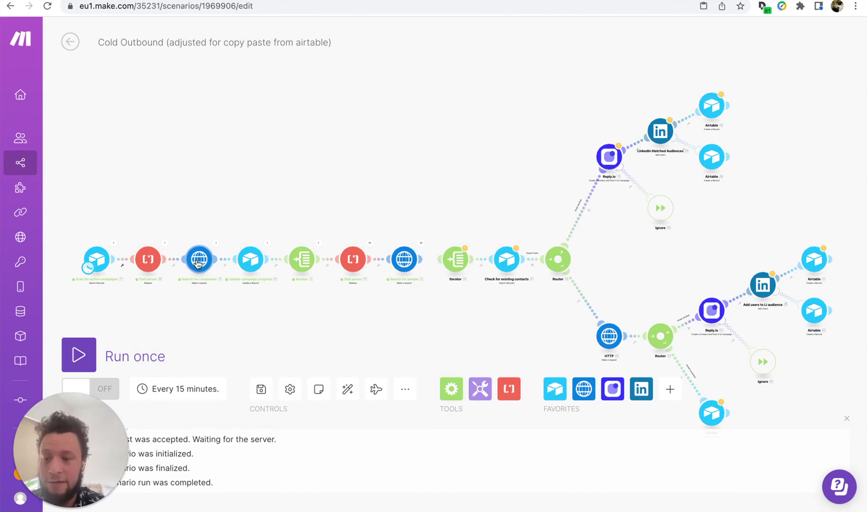
Open the Search for companies HTTP module to review its JSON request body
{"action": "left_click", "coordinate": [198, 263]}
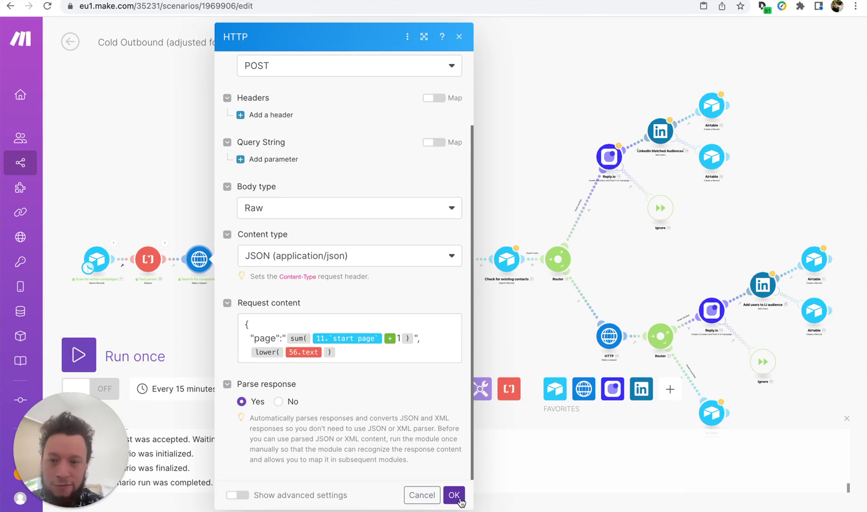
Open the company search's output and expand both filter breadcrumbs and pagination: 35,286 results, 3529 pages
{"action": "left_click", "coordinate": [454, 495]}
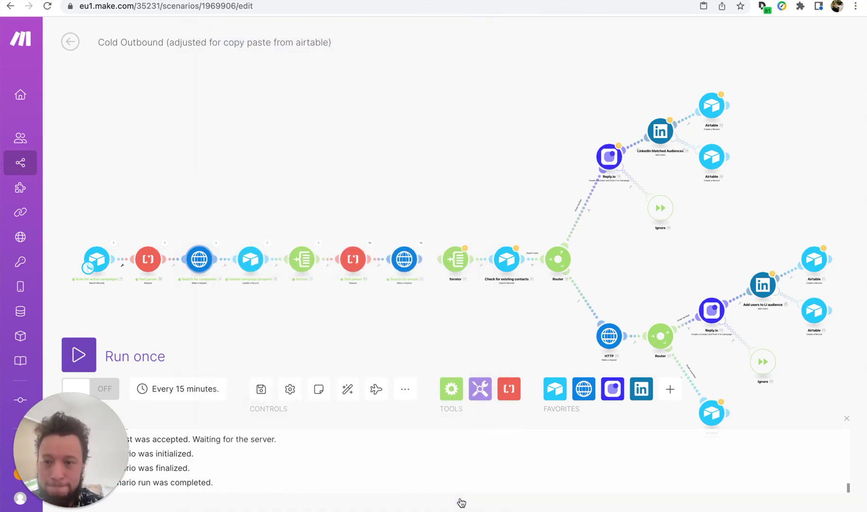
{"action": "left_click", "coordinate": [216, 246]}
{"action": "left_click", "coordinate": [316, 334]}
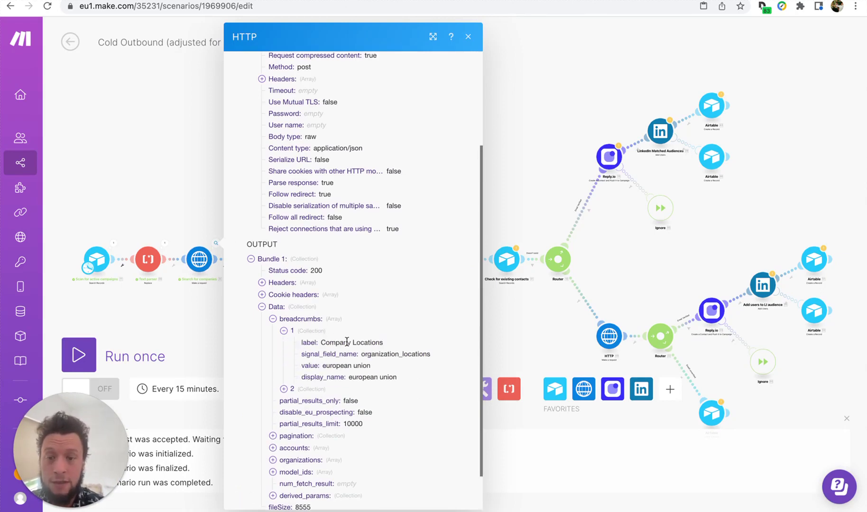
{"action": "left_click", "coordinate": [314, 390]}
{"action": "scroll", "coordinate": [355, 393], "scroll_direction": "down", "scroll_amount": 1}
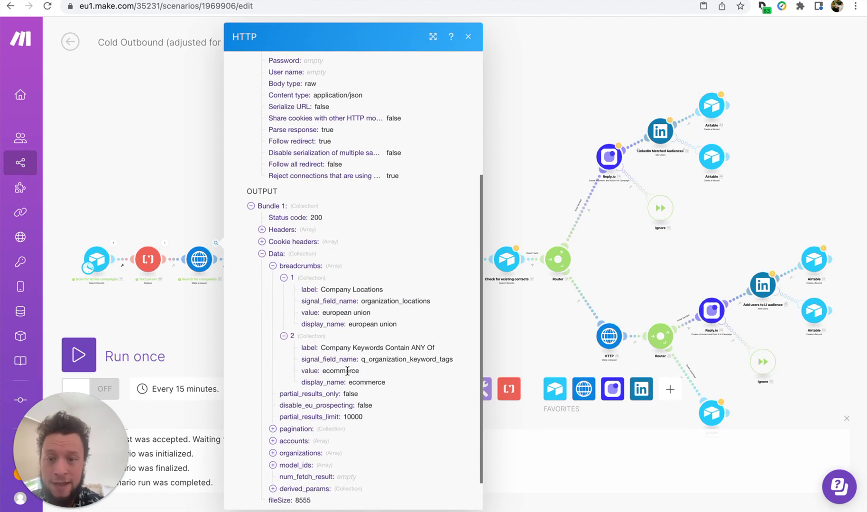
{"action": "scroll", "coordinate": [335, 368], "scroll_direction": "down", "scroll_amount": 1}
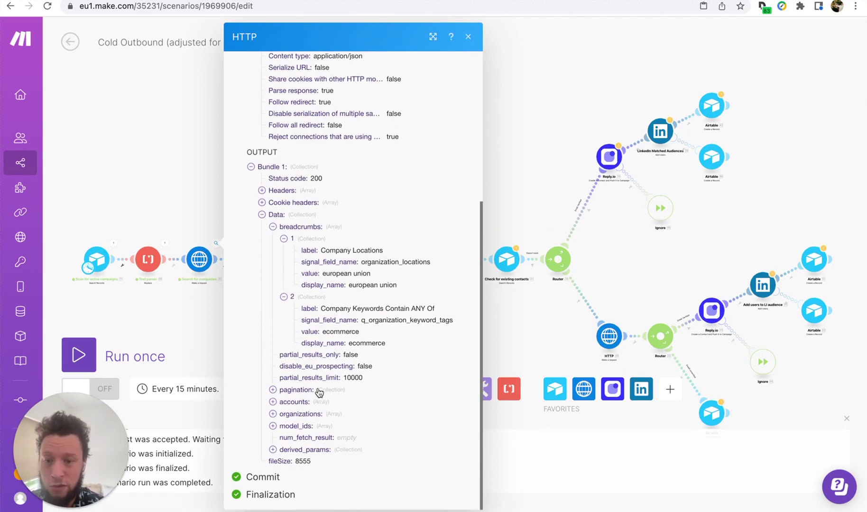
{"action": "left_click", "coordinate": [319, 391]}
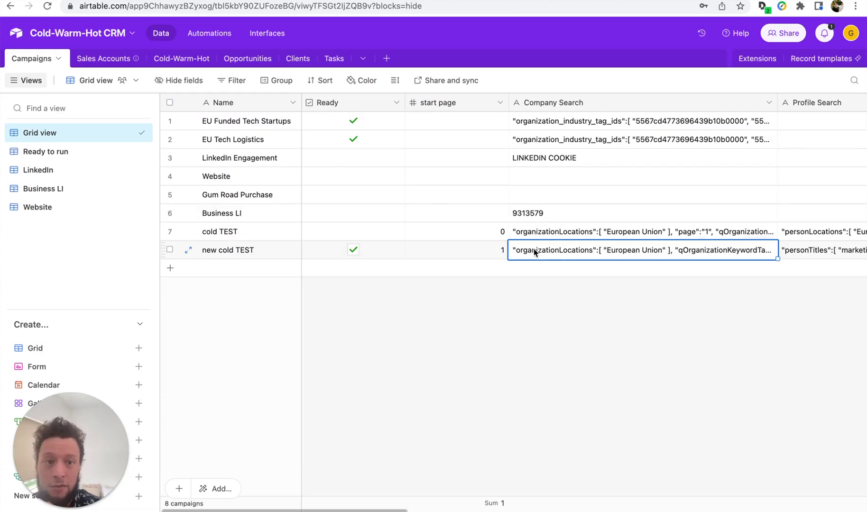
{"action": "scroll", "coordinate": [534, 251], "scroll_direction": "right", "scroll_amount": 10}
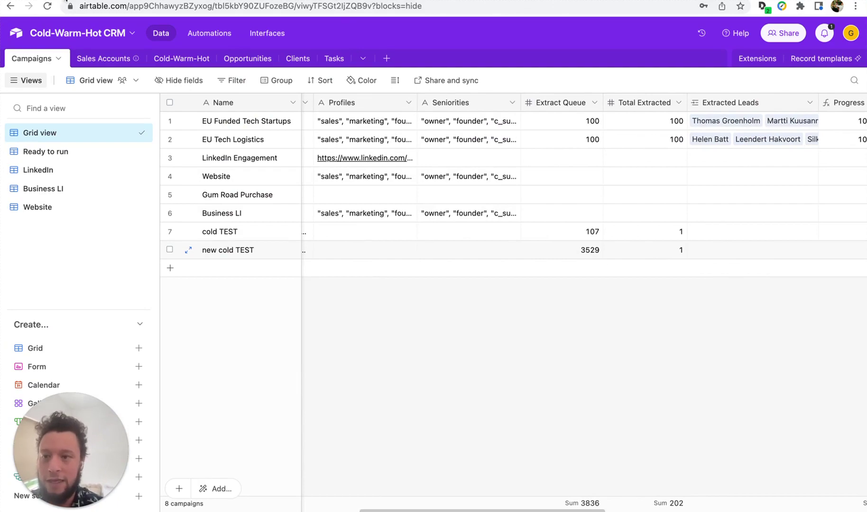
Expand the returned organizations to inspect Ecommerce Foundation, DHL eCommerce and DHL Supply Chain, then close the output
{"action": "left_click", "coordinate": [57, 1]}
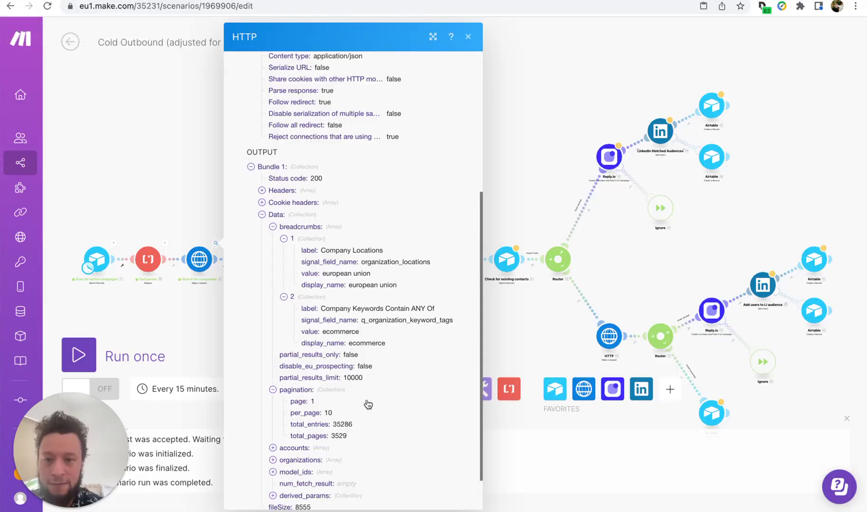
{"action": "scroll", "coordinate": [368, 413], "scroll_direction": "down", "scroll_amount": 2}
{"action": "left_click", "coordinate": [318, 416]}
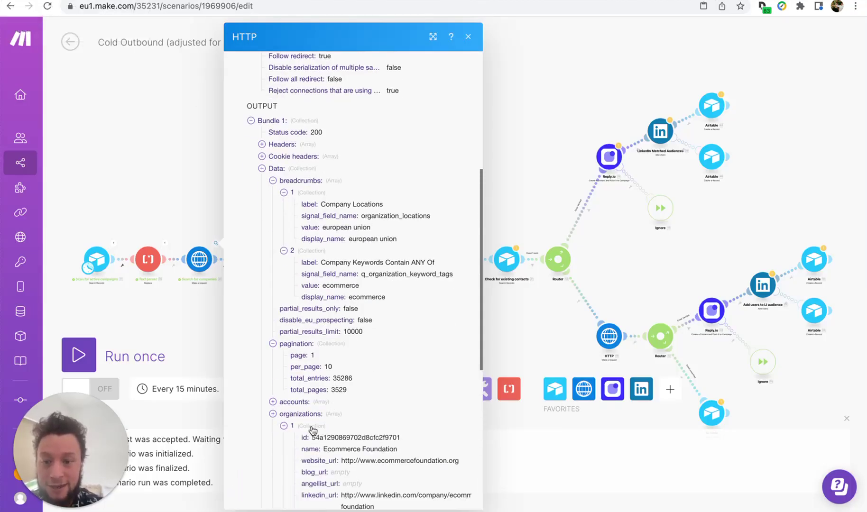
{"action": "scroll", "coordinate": [313, 430], "scroll_direction": "down", "scroll_amount": 10}
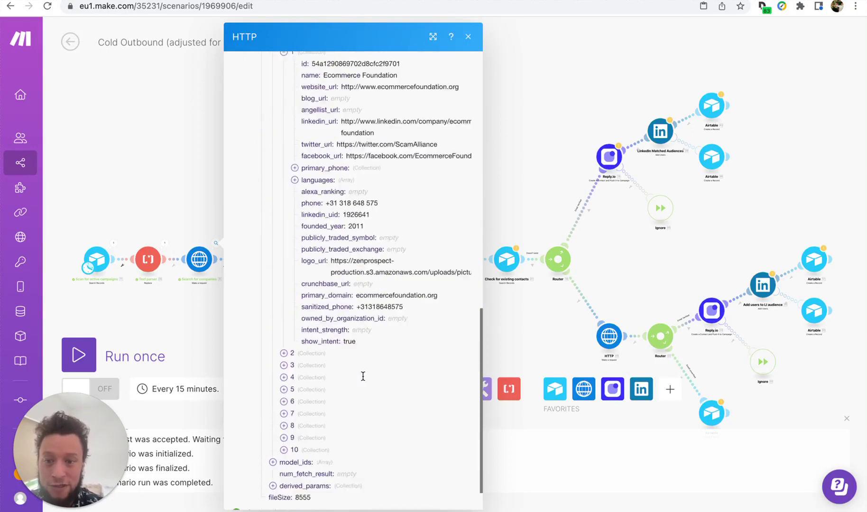
{"action": "left_click", "coordinate": [324, 319]}
{"action": "scroll", "coordinate": [351, 340], "scroll_direction": "down", "scroll_amount": 6}
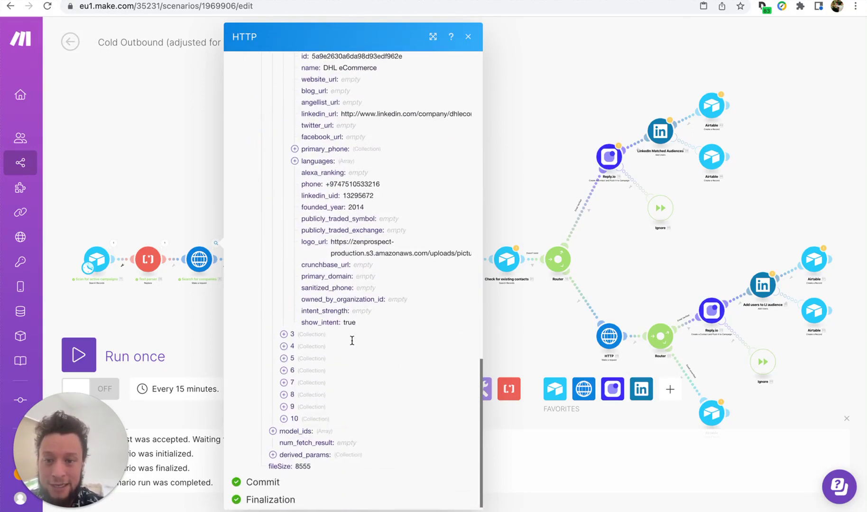
{"action": "left_click", "coordinate": [325, 332]}
{"action": "scroll", "coordinate": [366, 364], "scroll_direction": "down", "scroll_amount": 5}
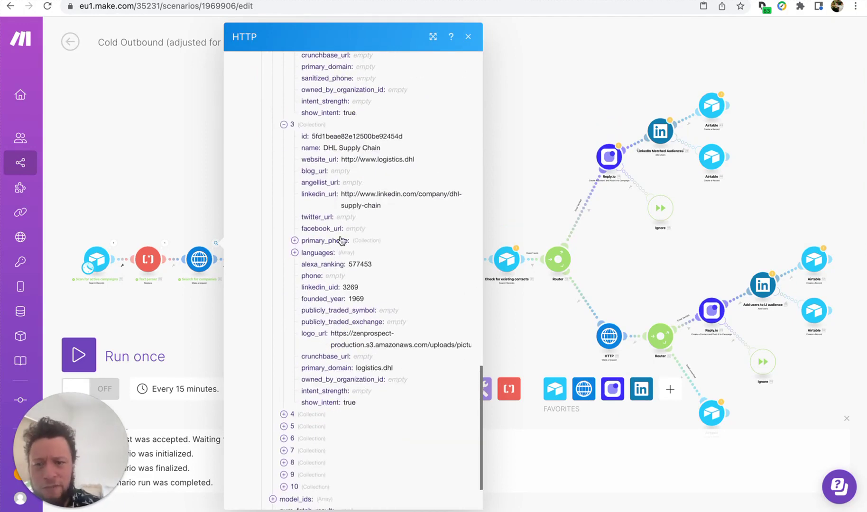
{"action": "left_click", "coordinate": [468, 38]}
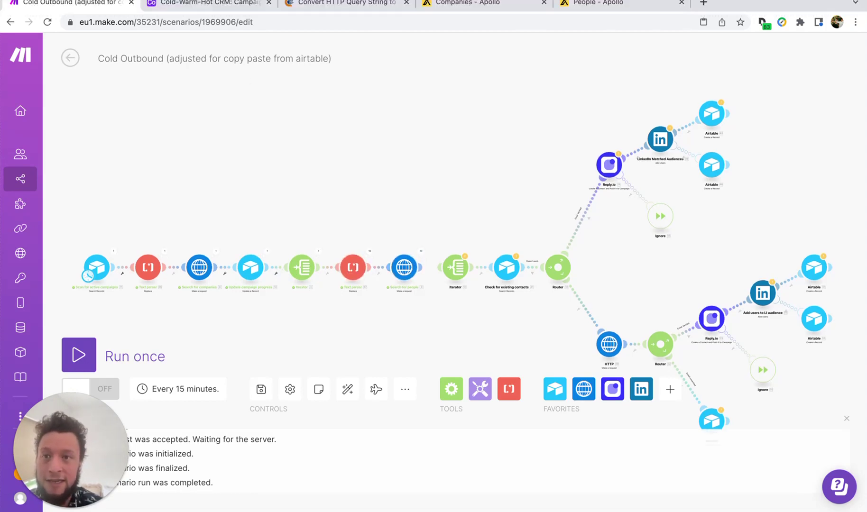
Widen Airtable's Profile Search column for new cold TEST, then show the people text parser's Operation 4 results
{"action": "left_click", "coordinate": [209, 5]}
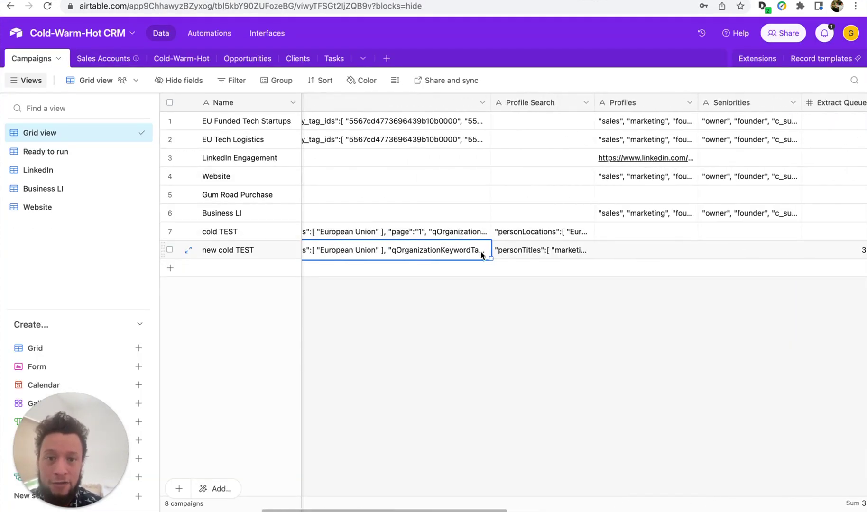
{"action": "left_click", "coordinate": [556, 250]}
{"action": "left_click_drag", "start_coordinate": [593, 108], "coordinate": [693, 107]}
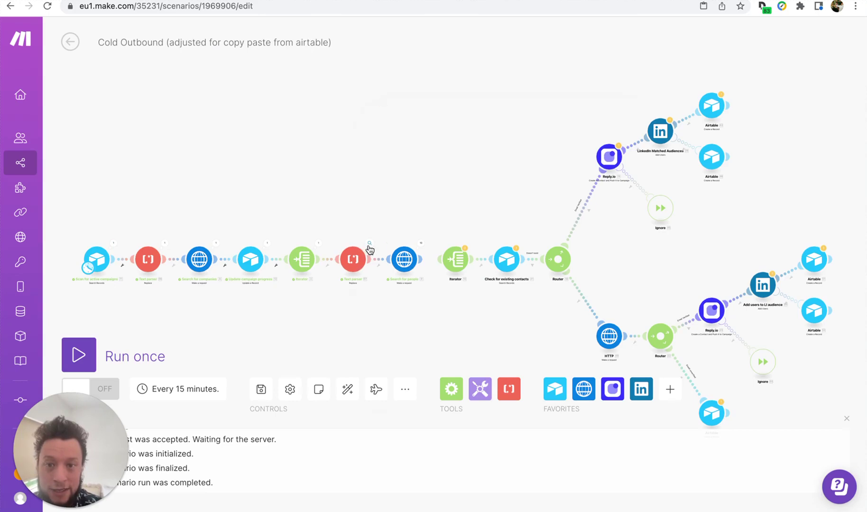
{"action": "left_click", "coordinate": [369, 242]}
{"action": "left_click", "coordinate": [434, 222]}
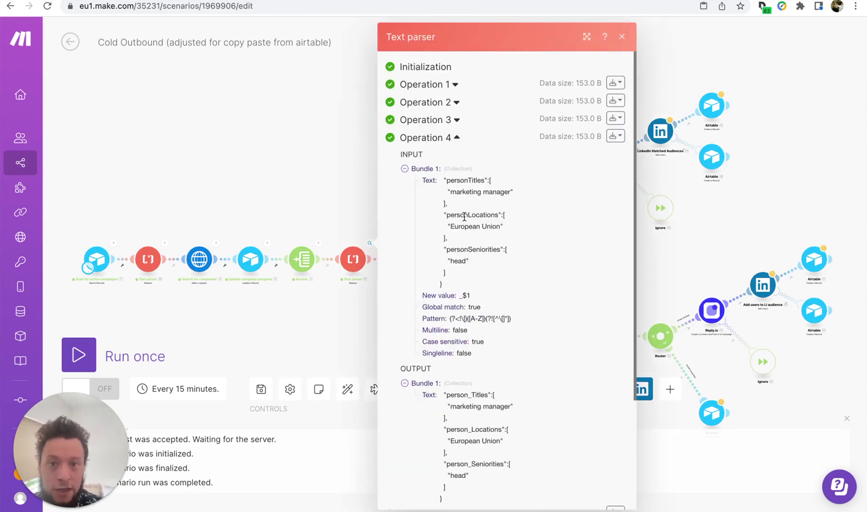
Check the people-search JSON body: per_page 2, q_organization_domains from website_url, and lowercased parser text
{"action": "left_click", "coordinate": [306, 331]}
{"action": "left_click", "coordinate": [404, 259]}
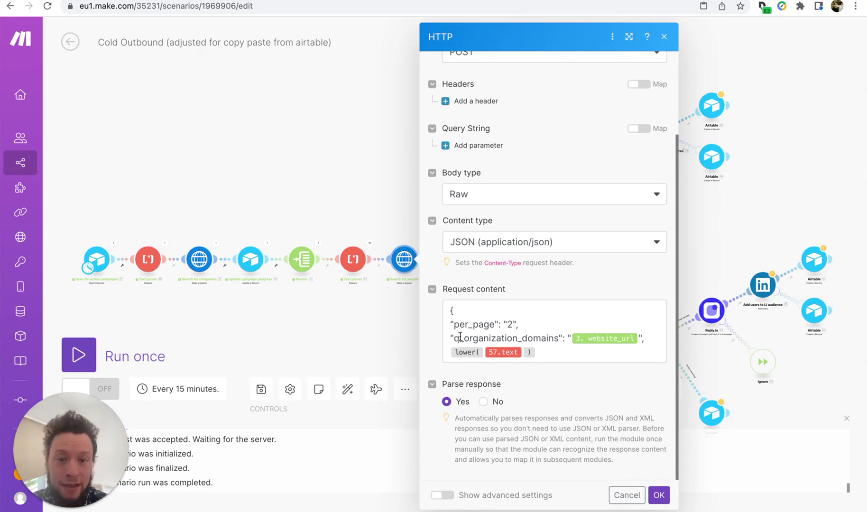
{"action": "left_click", "coordinate": [651, 339]}
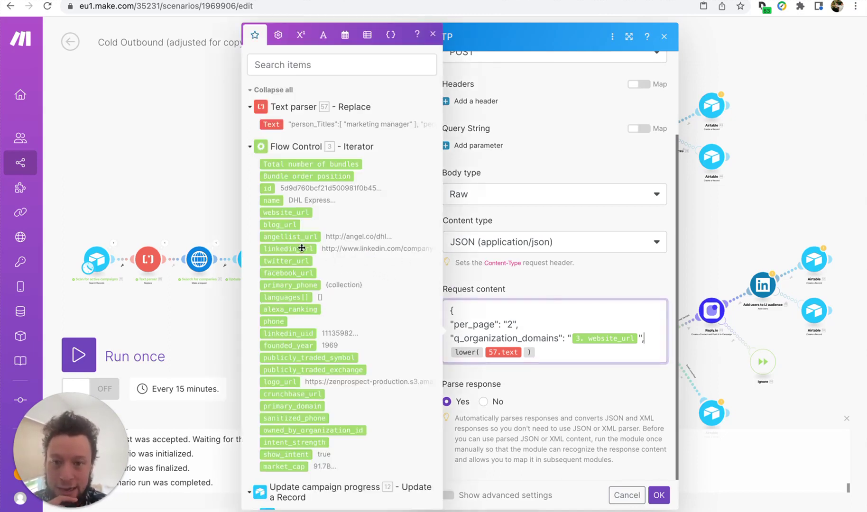
{"action": "scroll", "coordinate": [305, 305], "scroll_direction": "down", "scroll_amount": 1}
{"action": "scroll", "coordinate": [306, 304], "scroll_direction": "down", "scroll_amount": 1}
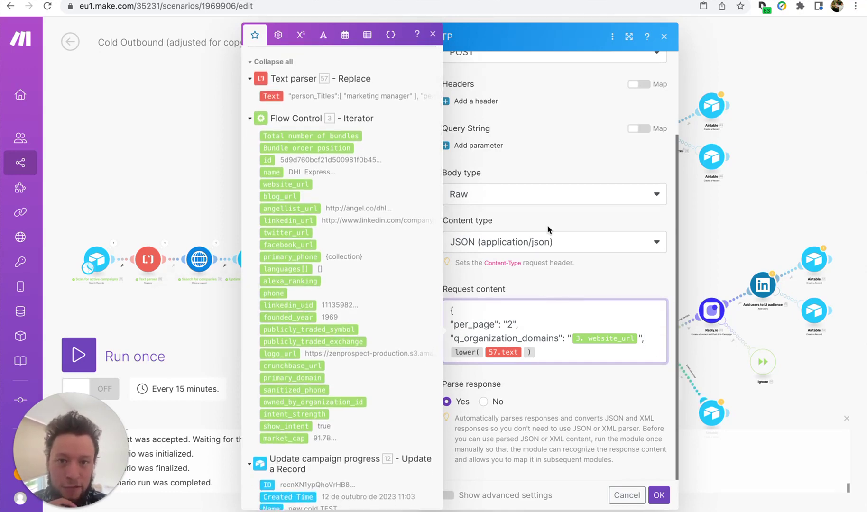
{"action": "left_click", "coordinate": [433, 34]}
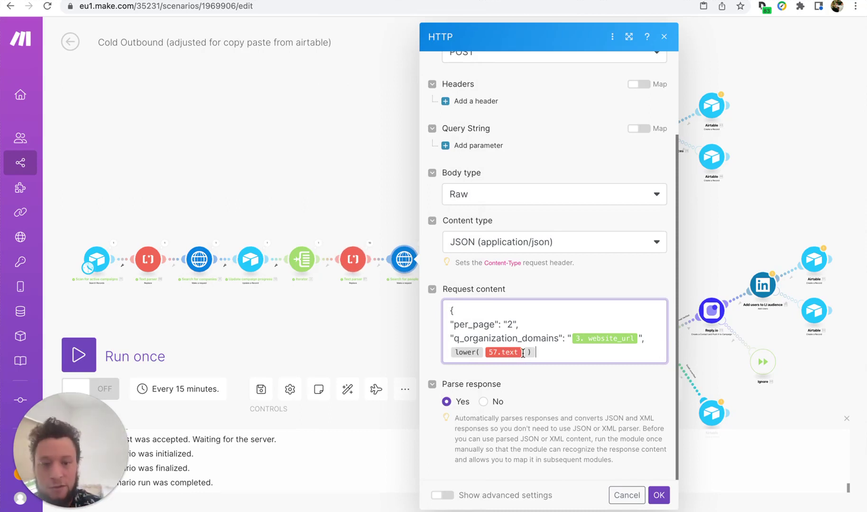
{"action": "left_click", "coordinate": [627, 495]}
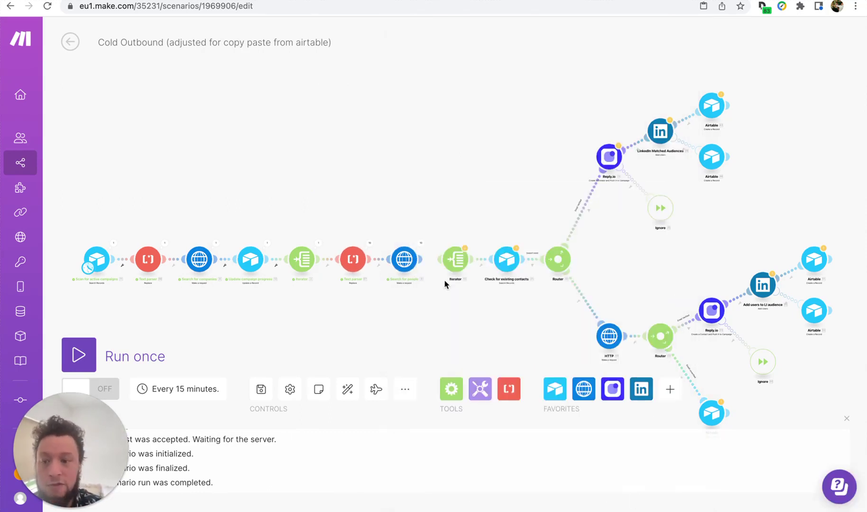
{"action": "left_click", "coordinate": [420, 243]}
{"action": "scroll", "coordinate": [498, 422], "scroll_direction": "down", "scroll_amount": 1}
{"action": "left_click", "coordinate": [498, 416]}
{"action": "scroll", "coordinate": [500, 408], "scroll_direction": "down", "scroll_amount": 5}
{"action": "left_click", "coordinate": [481, 384]}
{"action": "scroll", "coordinate": [519, 463], "scroll_direction": "down", "scroll_amount": 1}
{"action": "left_click", "coordinate": [518, 429]}
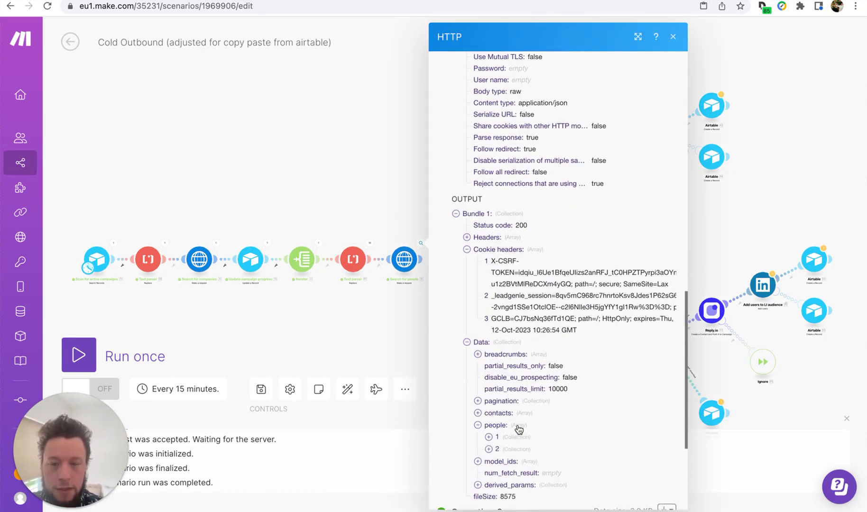
{"action": "scroll", "coordinate": [518, 429], "scroll_direction": "down", "scroll_amount": 1}
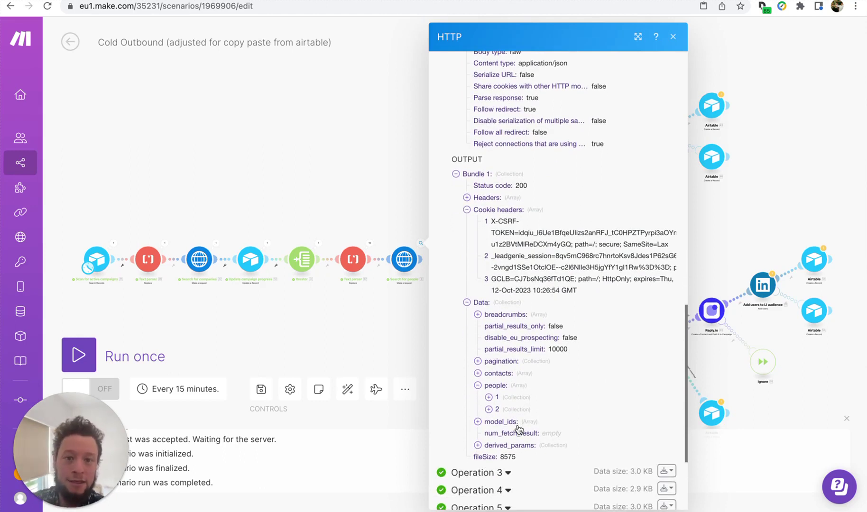
{"action": "scroll", "coordinate": [519, 429], "scroll_direction": "down", "scroll_amount": 1}
{"action": "left_click", "coordinate": [509, 374]}
{"action": "scroll", "coordinate": [540, 379], "scroll_direction": "down", "scroll_amount": 1}
{"action": "scroll", "coordinate": [553, 323], "scroll_direction": "down", "scroll_amount": 2}
{"action": "scroll", "coordinate": [552, 323], "scroll_direction": "down", "scroll_amount": 2}
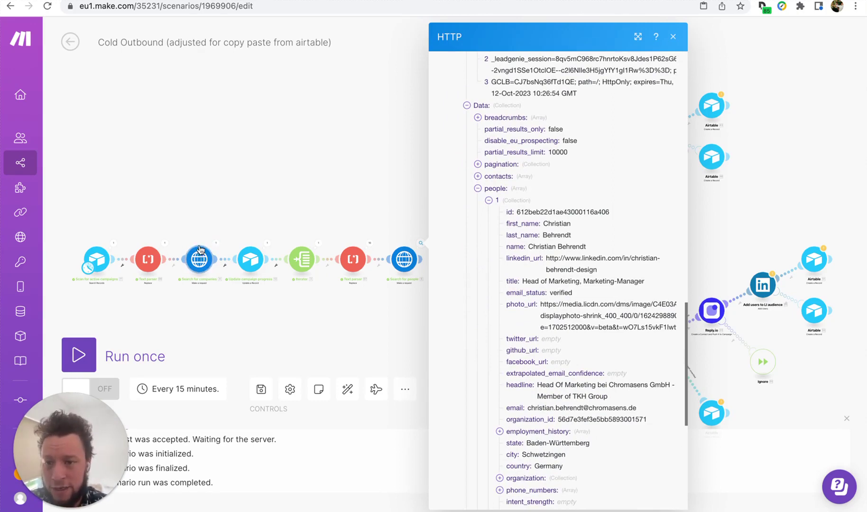
{"action": "scroll", "coordinate": [544, 345], "scroll_direction": "down", "scroll_amount": 4}
{"action": "scroll", "coordinate": [544, 346], "scroll_direction": "down", "scroll_amount": 2}
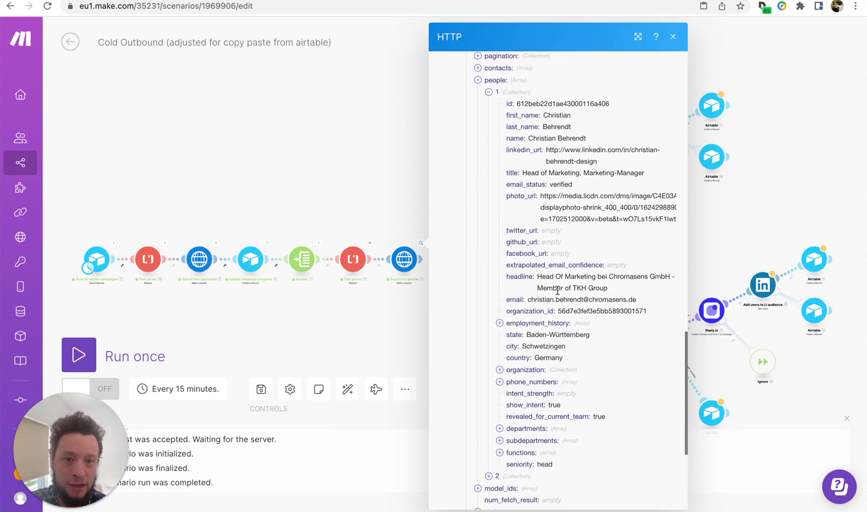
{"action": "scroll", "coordinate": [536, 185], "scroll_direction": "down", "scroll_amount": 2}
{"action": "scroll", "coordinate": [546, 173], "scroll_direction": "down", "scroll_amount": 4}
{"action": "scroll", "coordinate": [546, 174], "scroll_direction": "down", "scroll_amount": 2}
{"action": "left_click", "coordinate": [527, 202]}
{"action": "scroll", "coordinate": [552, 306], "scroll_direction": "down", "scroll_amount": 4}
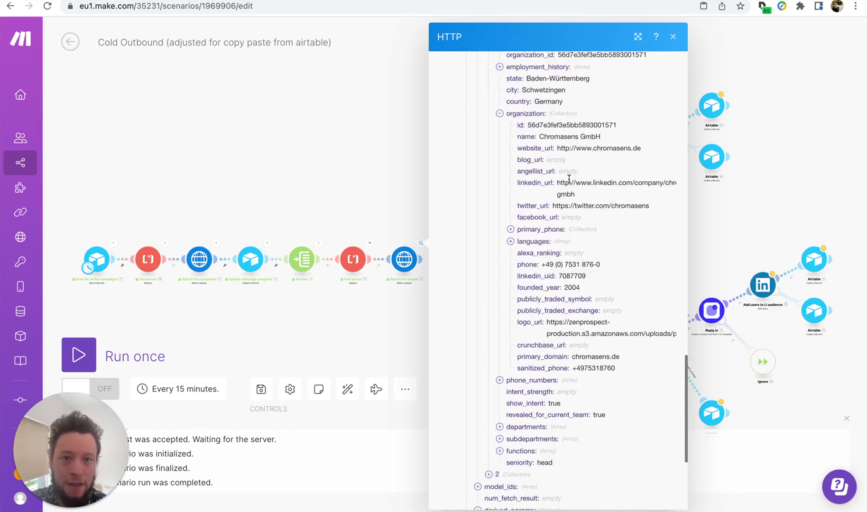
{"action": "scroll", "coordinate": [567, 176], "scroll_direction": "down", "scroll_amount": 4}
{"action": "left_click", "coordinate": [532, 303]}
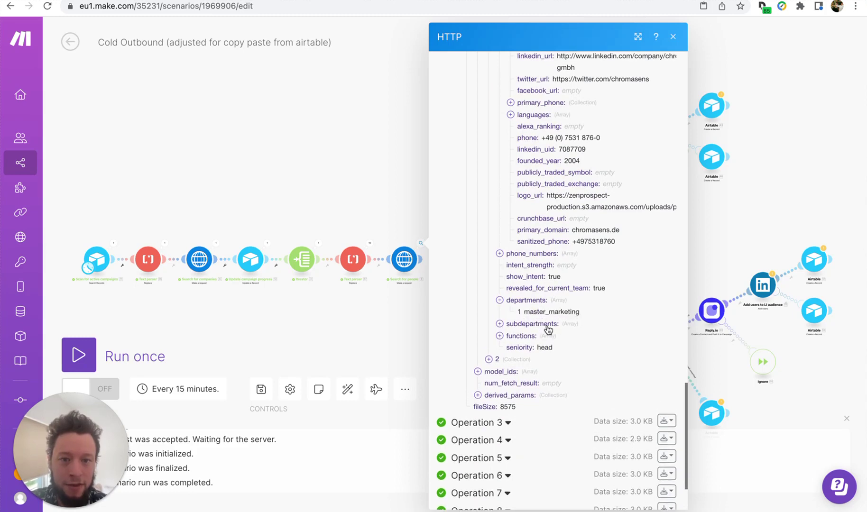
{"action": "left_click", "coordinate": [545, 325]}
{"action": "left_click", "coordinate": [541, 347]}
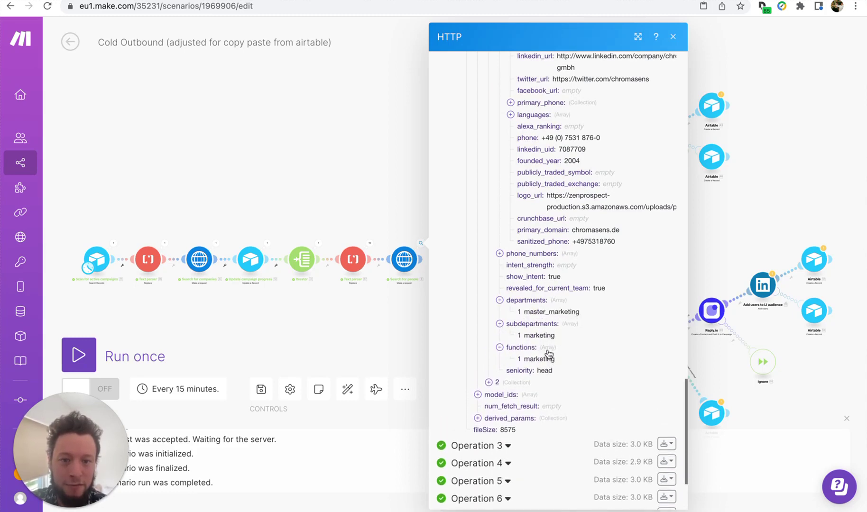
{"action": "left_click", "coordinate": [526, 384]}
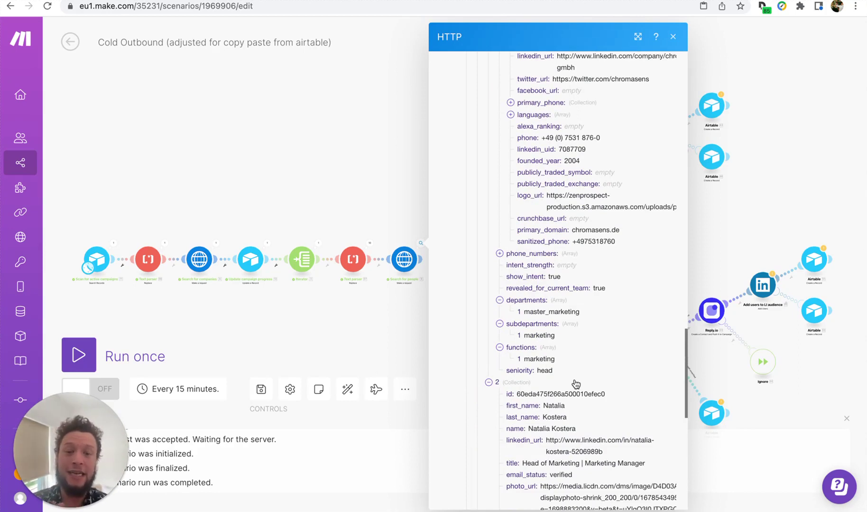
{"action": "left_click", "coordinate": [673, 37]}
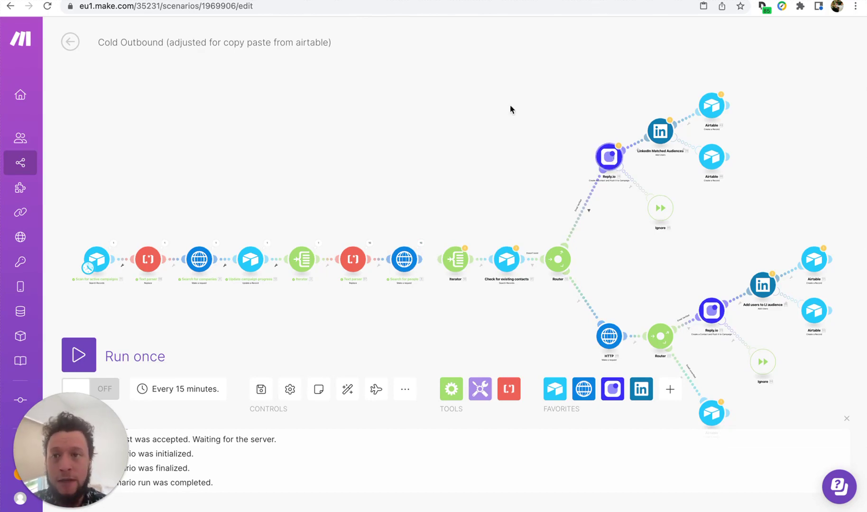
Scroll across the Airtable Campaigns records, then return to the Make scenario
{"action": "key", "text": "ctrl+Tab"}
{"action": "scroll", "coordinate": [647, 248], "scroll_direction": "right", "scroll_amount": 15}
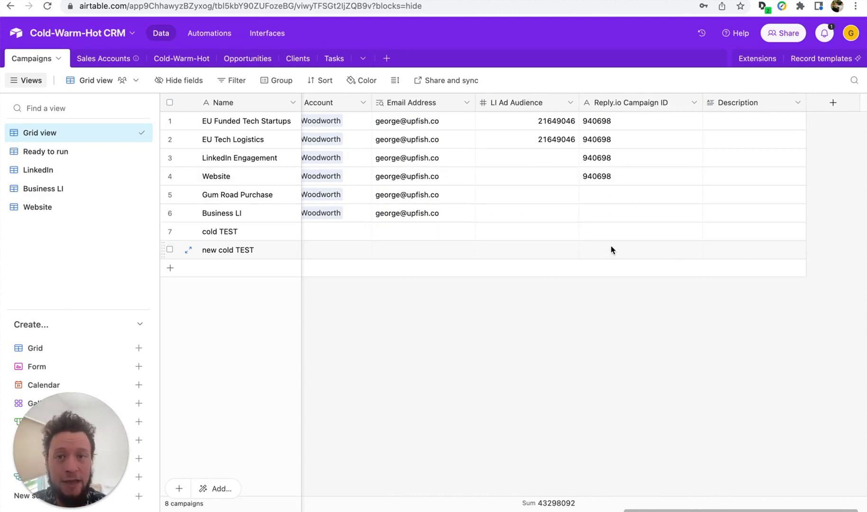
{"action": "key", "text": "ctrl+Tab"}
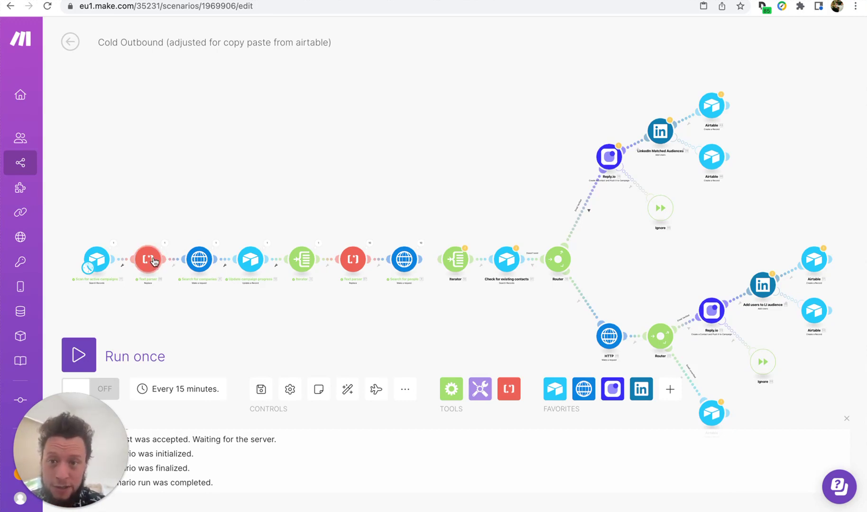
Bring up Apollo's EU ecommerce company search, totalling 35.3K companies such as DHL Express and KUKA
{"action": "left_click", "coordinate": [326, 5]}
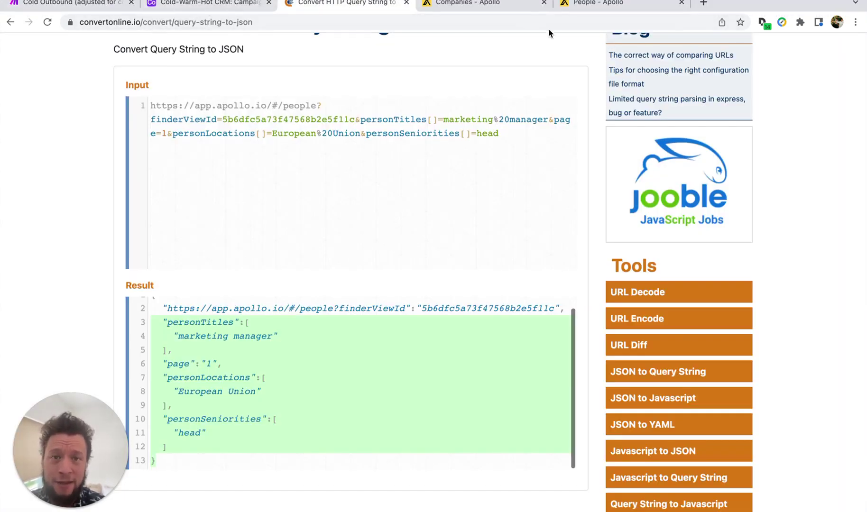
{"action": "left_click", "coordinate": [479, 4]}
{"action": "scroll", "coordinate": [314, 388], "scroll_direction": "down", "scroll_amount": 1}
{"action": "scroll", "coordinate": [314, 388], "scroll_direction": "down", "scroll_amount": 2}
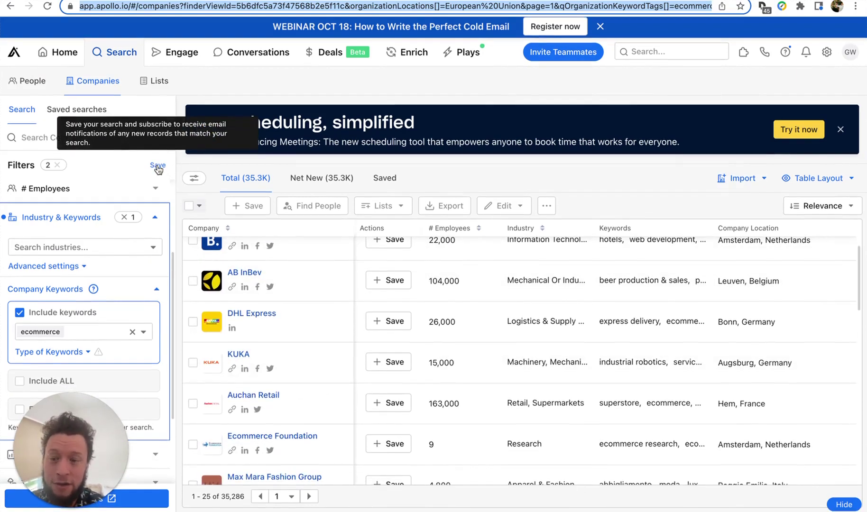
Filter the company search to the airlines/aviation industry (10 companies) and select its URL
{"action": "left_click", "coordinate": [140, 248]}
{"action": "left_click", "coordinate": [118, 312]}
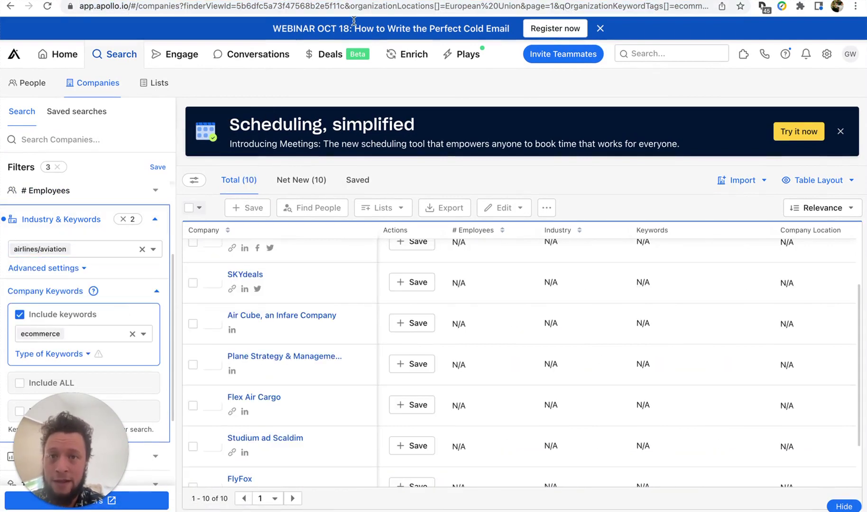
{"action": "left_click", "coordinate": [392, 8]}
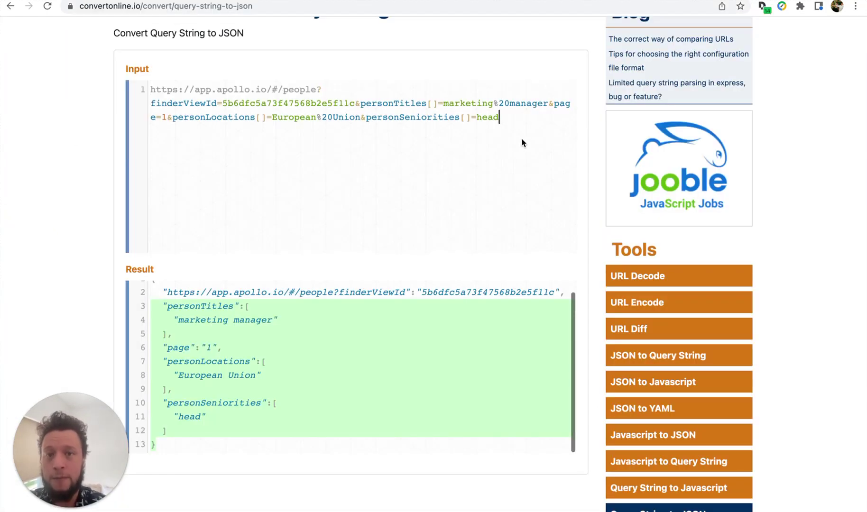
Paste the airlines-filtered companies URL into the converter and check industry id 5567e0bf7369641d115f0200
{"action": "left_click_drag", "start_coordinate": [520, 140], "coordinate": [100, 90]}
{"action": "type", "text": "https://app.apollo.io/#/companies?finderViewId=5b6dfc5a73f47568b2e5f11c&organizationLocations[]=European%20Union&page=1&qOrganizationKeywordTags[]=ecommerce&includedOrganizationKeywordFields[]=tags&includedOrganizationKeywordFields[]=name&organizationIndustryTagIds[]=5567e0bf7369641d115f0200"}
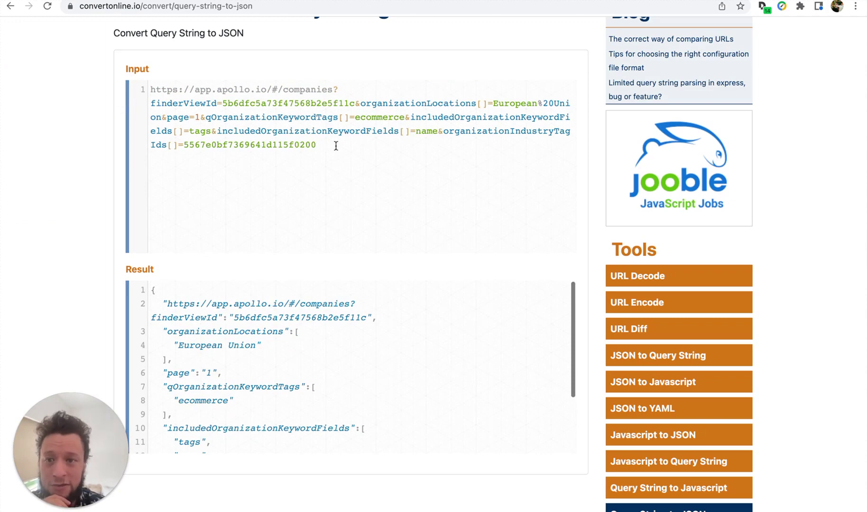
{"action": "left_click_drag", "start_coordinate": [333, 145], "coordinate": [196, 150]}
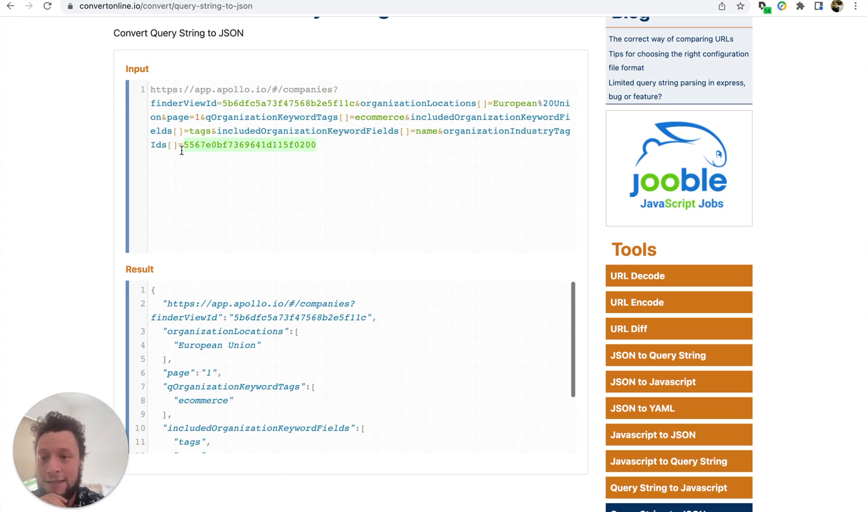
{"action": "scroll", "coordinate": [302, 226], "scroll_direction": "down", "scroll_amount": 5}
{"action": "scroll", "coordinate": [301, 289], "scroll_direction": "down", "scroll_amount": 2}
{"action": "scroll", "coordinate": [300, 290], "scroll_direction": "up", "scroll_amount": 4}
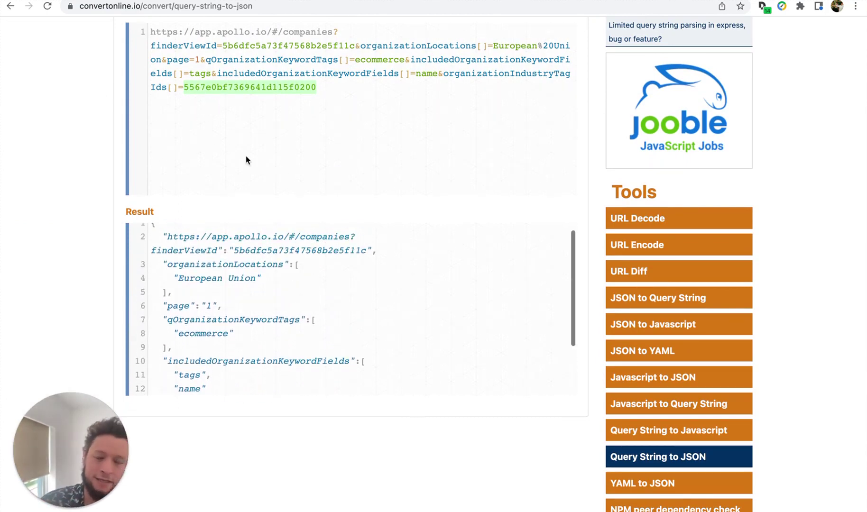
Select and copy the JSON filter lines from line 3 to the end of the result
{"action": "left_click", "coordinate": [376, 127]}
{"action": "scroll", "coordinate": [374, 126], "scroll_direction": "up", "scroll_amount": 2}
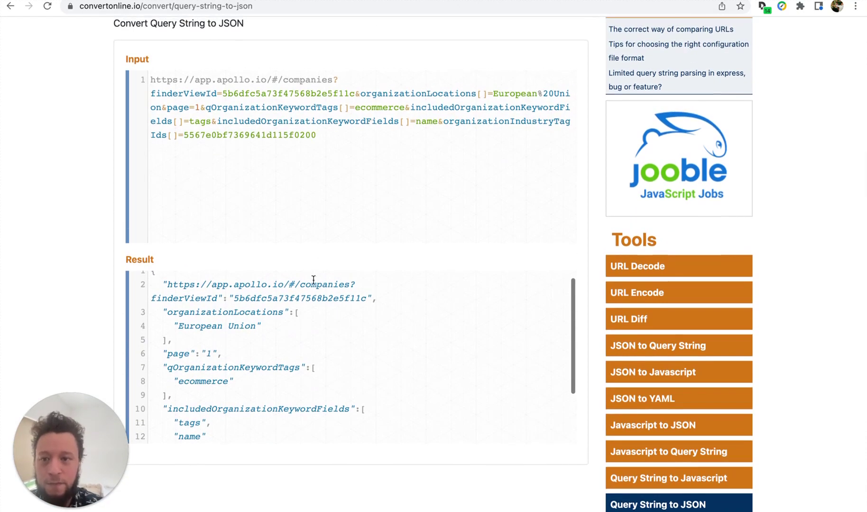
{"action": "scroll", "coordinate": [303, 377], "scroll_direction": "down", "scroll_amount": 3}
{"action": "left_click_drag", "start_coordinate": [157, 434], "coordinate": [157, 317]}
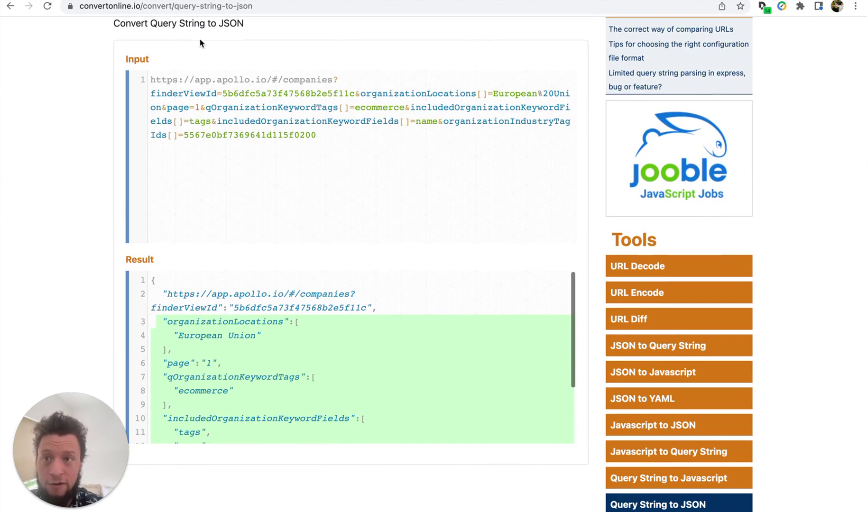
{"action": "key", "text": "ctrl+Tab"}
{"action": "scroll", "coordinate": [424, 227], "scroll_direction": "left", "scroll_amount": 5}
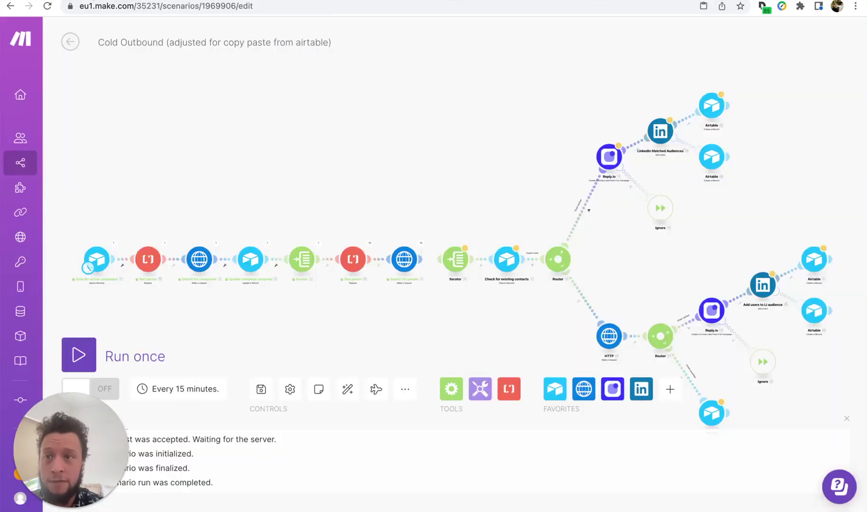
Run the Cold Outbound scenario once, confirming new cold TEST advances to start page 2
{"action": "key", "text": "ctrl+Tab"}
{"action": "left_click", "coordinate": [79, 354]}
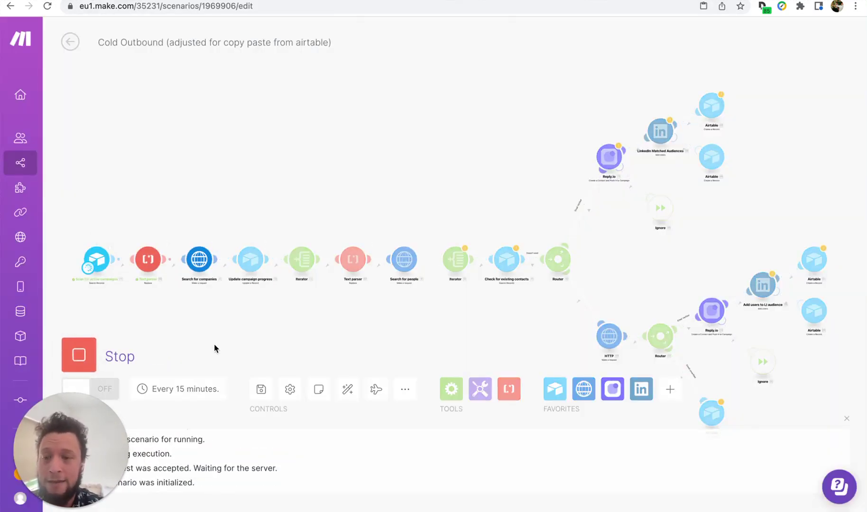
{"action": "key", "text": "ctrl+Tab"}
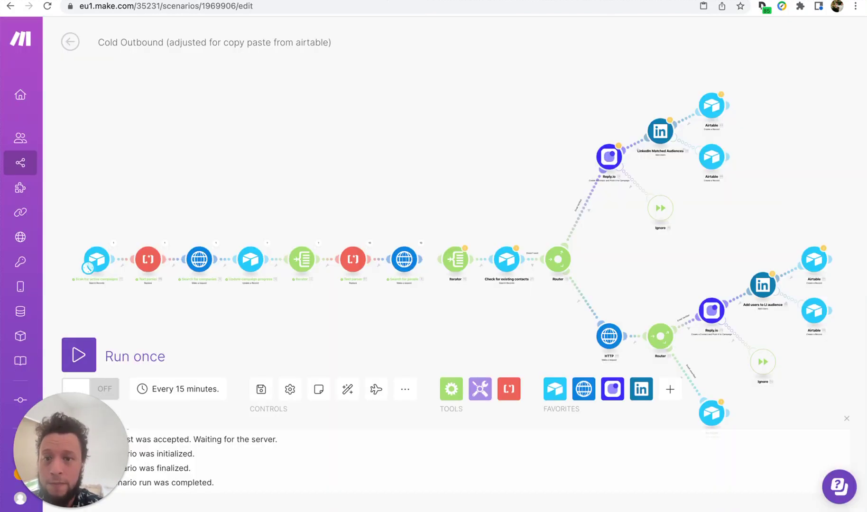
{"action": "key", "text": "ctrl+Tab"}
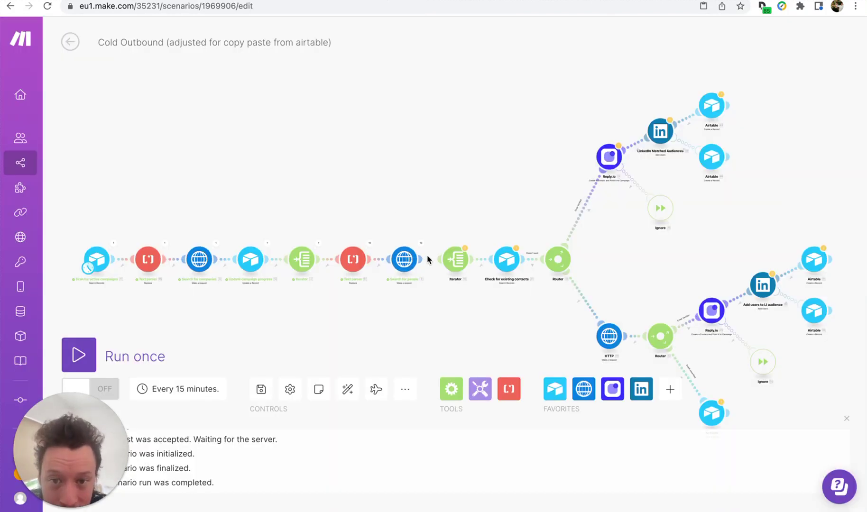